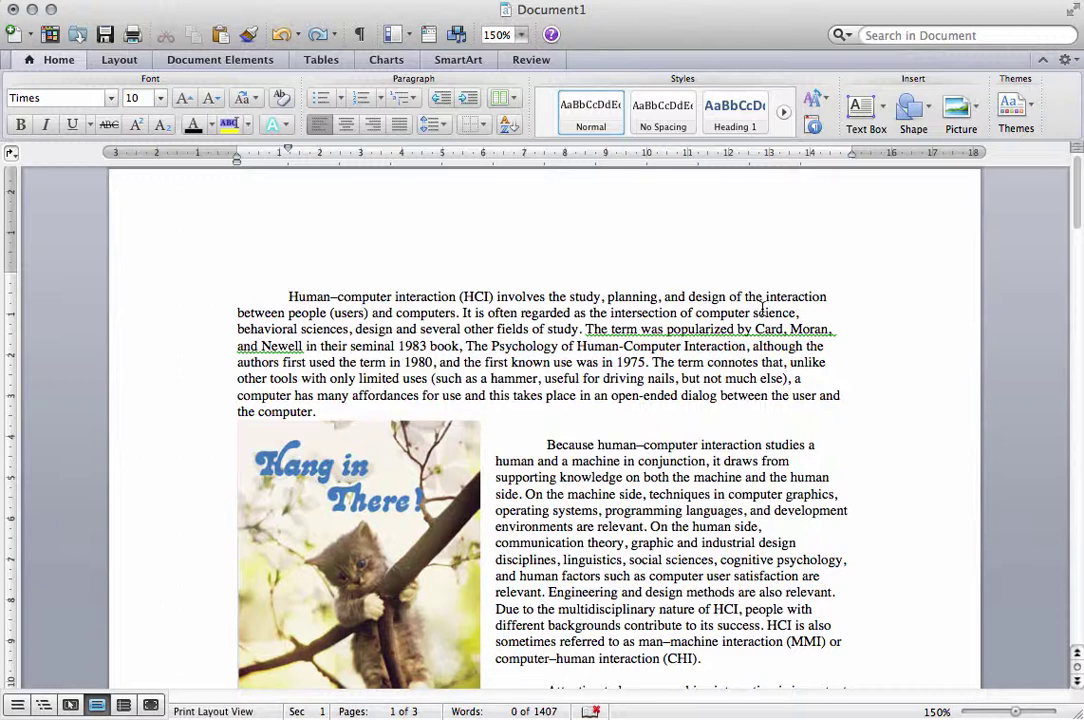
Add the heading "Introduction" in the Heading 1 style above the document's first paragraph
left_click(664, 146)
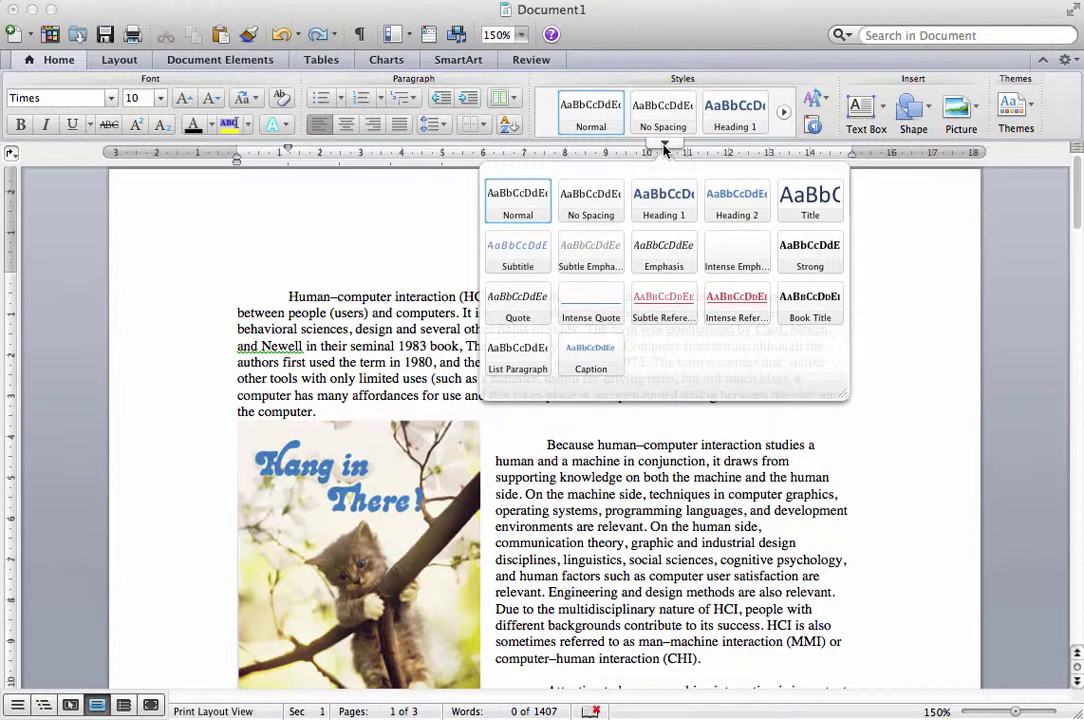
left_click(666, 206)
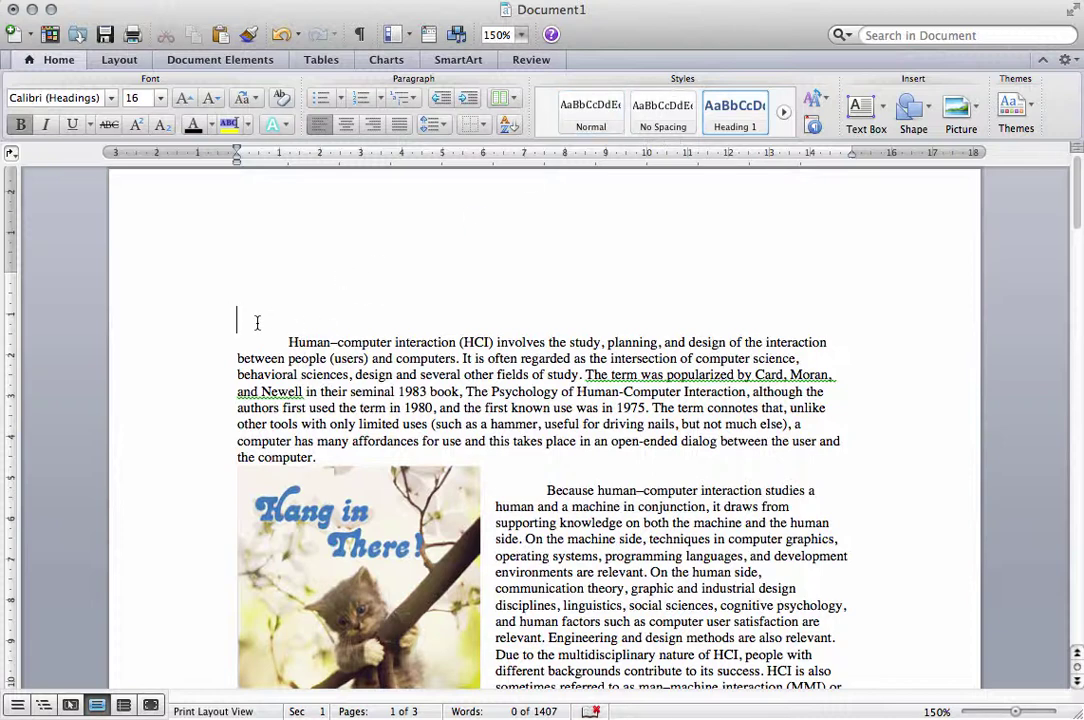
type("Introduction")
Add the heading "Section One" in the Heading 1 style above the last paragraph on page 1, beginning "Because human–computer interaction"
scroll(540, 420, "down", 10)
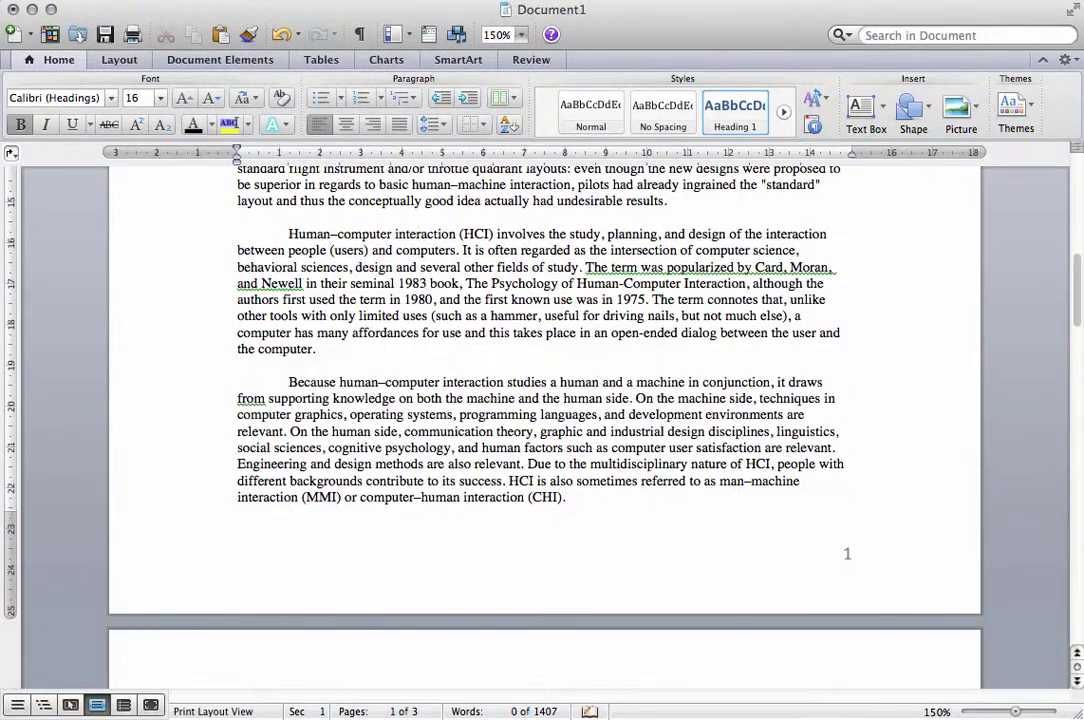
scroll(540, 420, "down", 4)
scroll(540, 420, "up", 2)
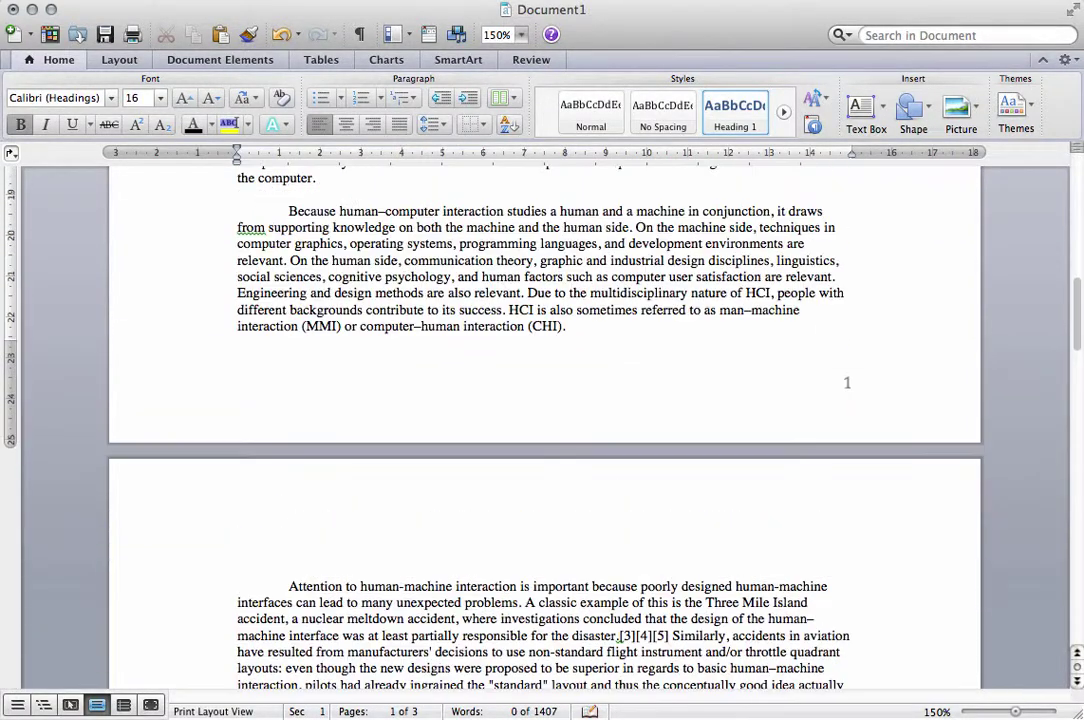
left_click(262, 202)
left_click(591, 110)
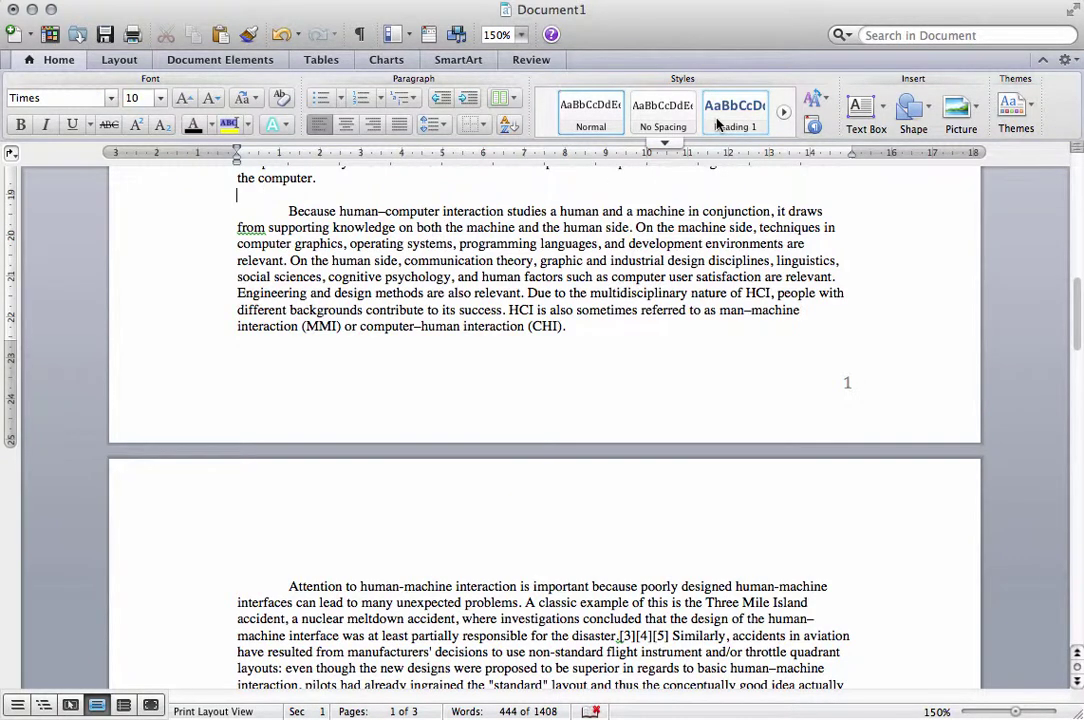
left_click(717, 123)
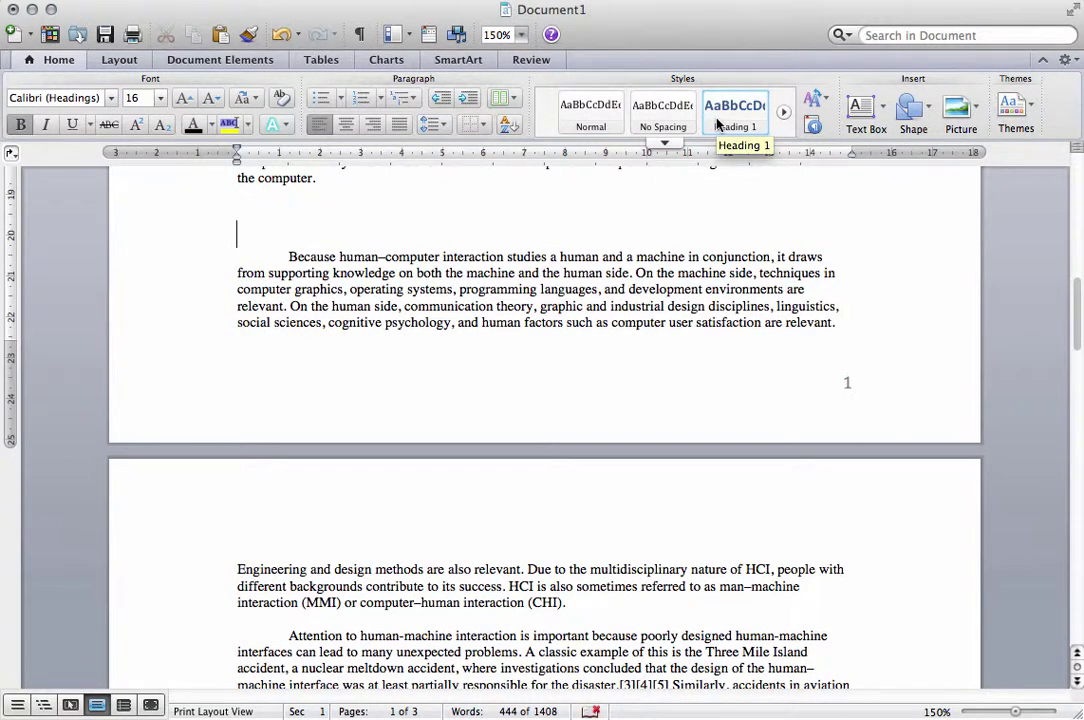
type("Section One")
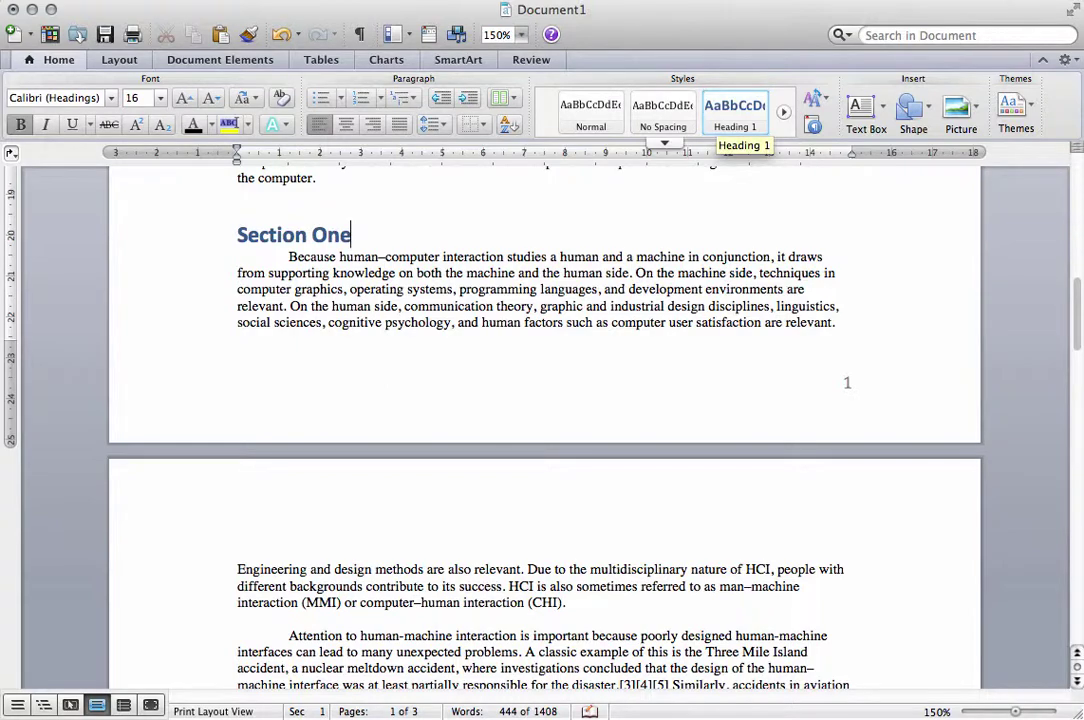
Add the subheading "Methods" in the Heading 2 style above the first "Human–computer interaction (HCI)" paragraph on page 2
scroll(462, 263, "down", 5)
scroll(462, 263, "down", 2)
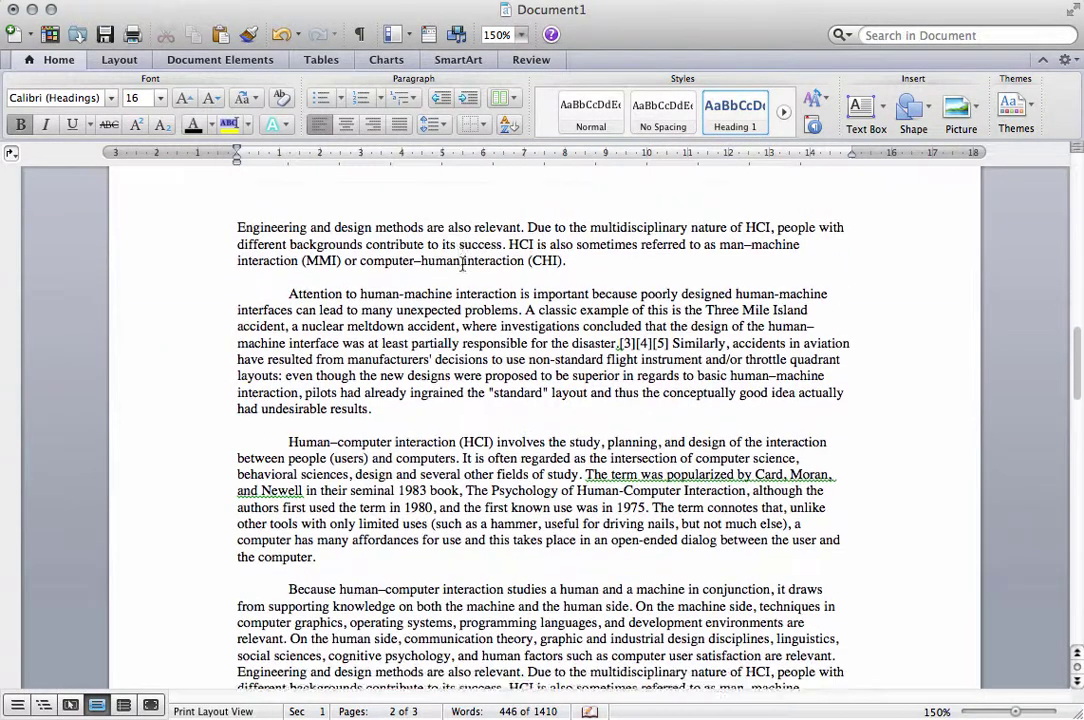
left_click(298, 408)
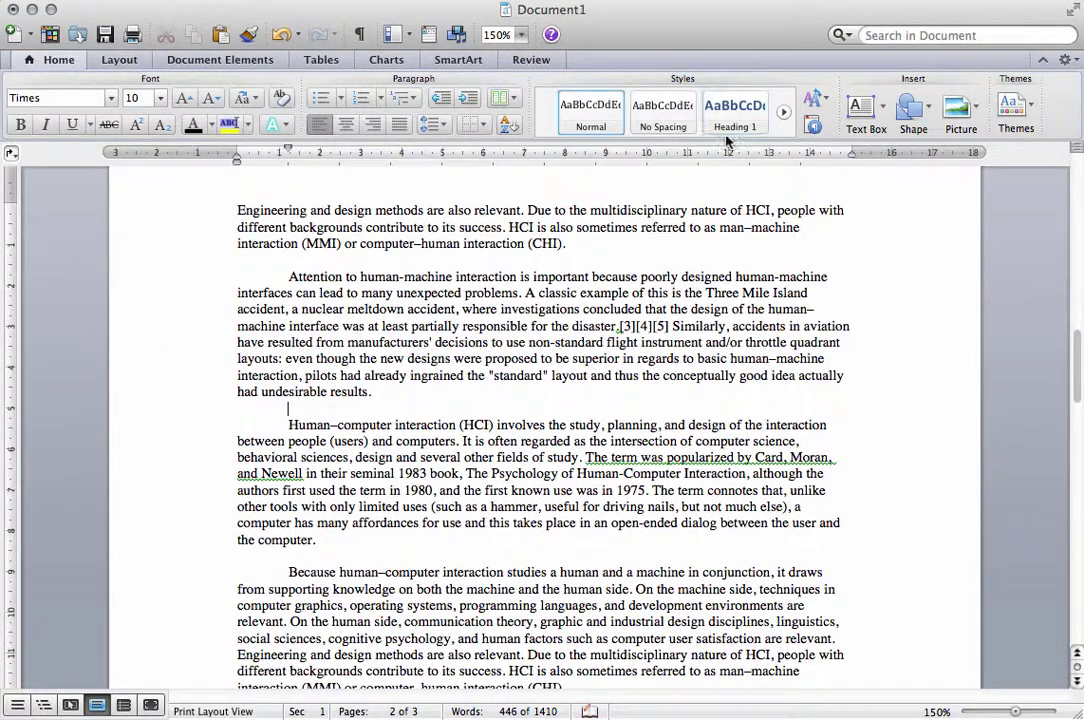
scroll(662, 96, "down", 2)
left_click(592, 112)
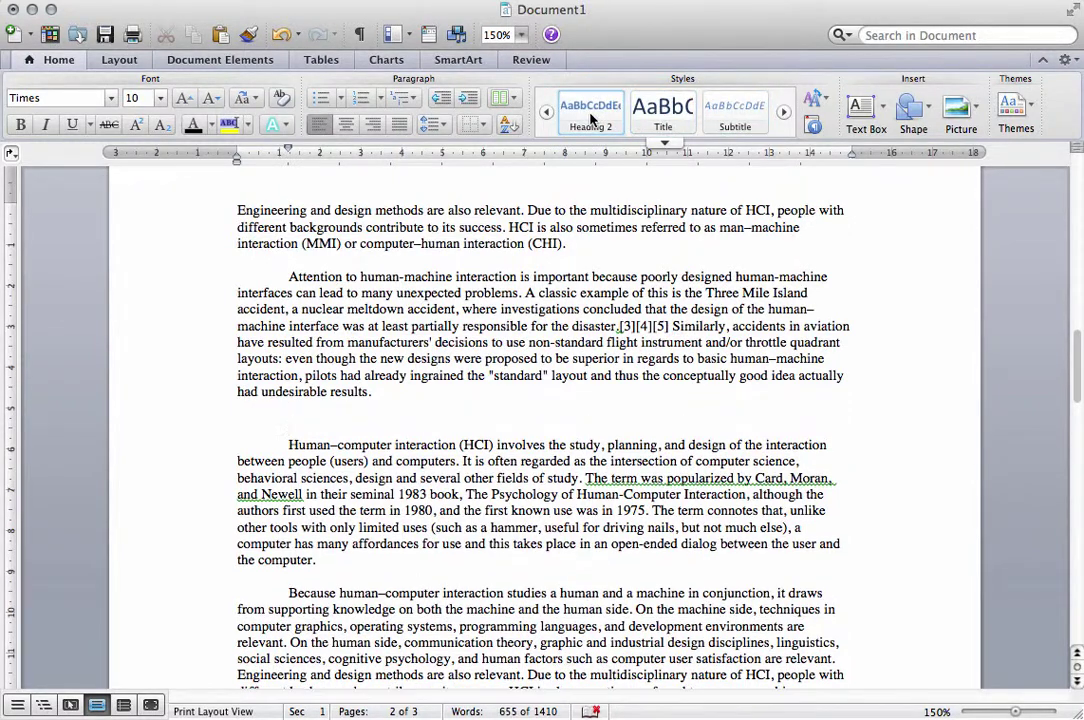
type("Methods")
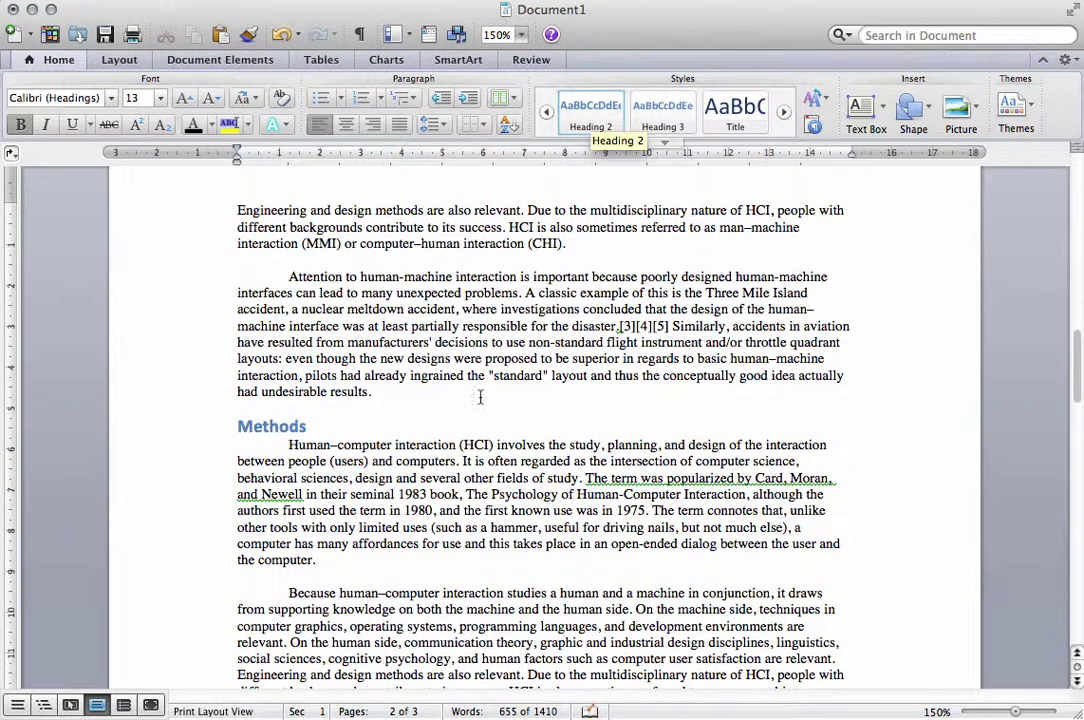
Add the subheading "Results" in the Heading 2 style between the two "Attention to human-machine interaction" paragraphs below the Methods section
scroll(479, 394, "down", 7)
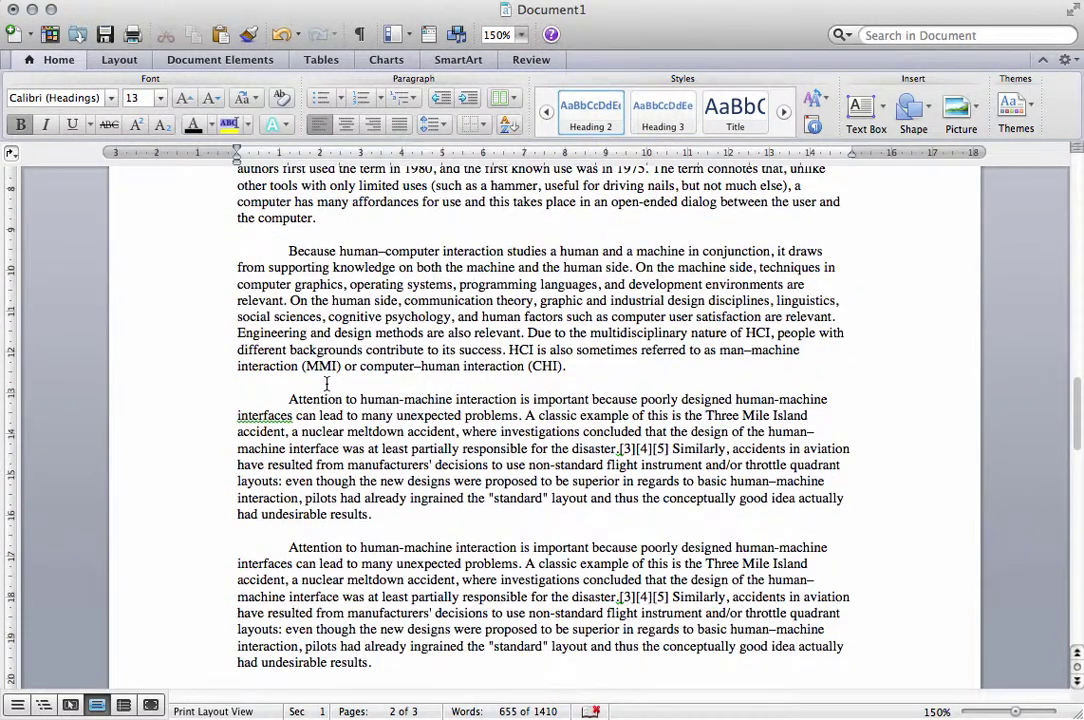
left_click(272, 531)
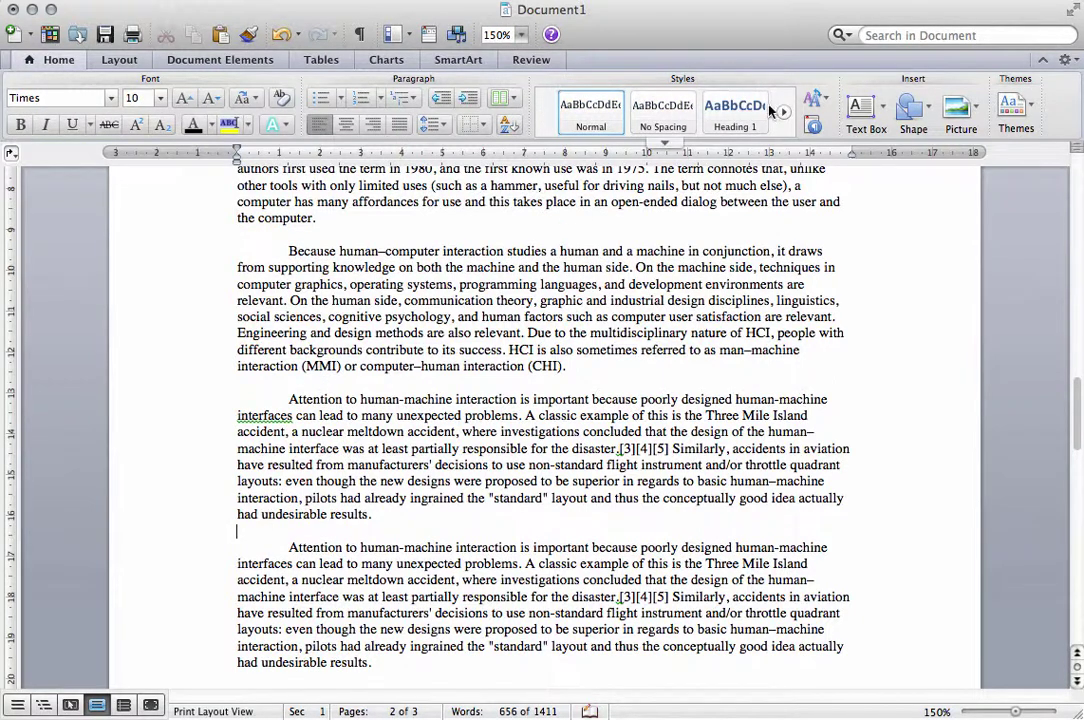
scroll(665, 98, "down", 1)
left_click(592, 114)
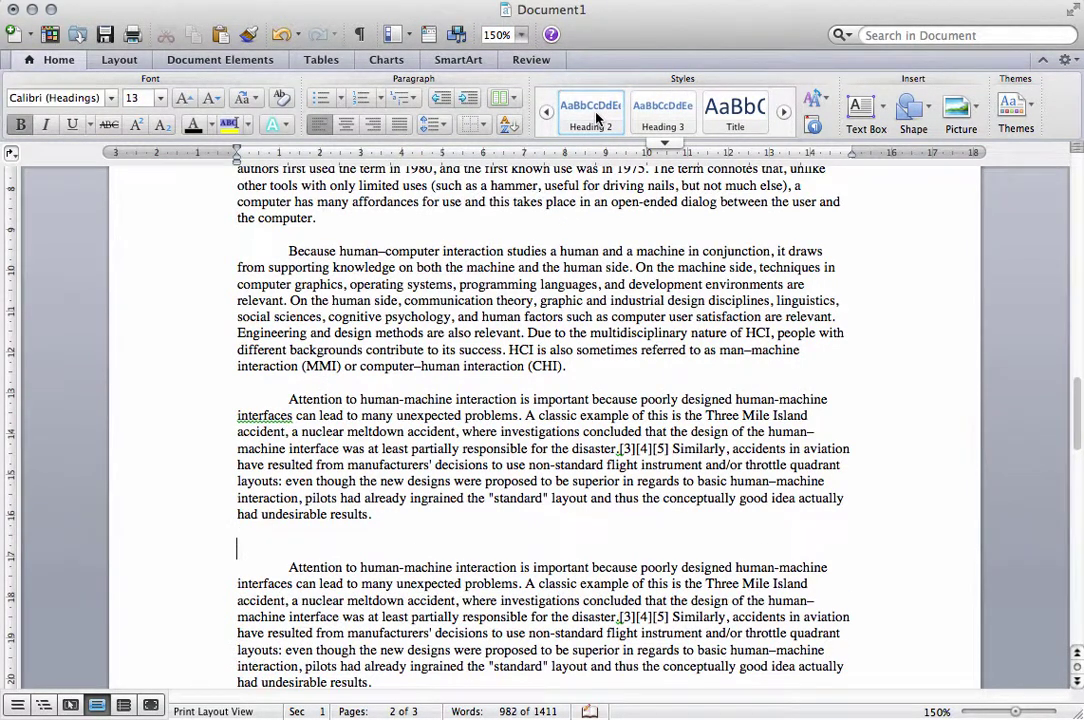
type("Results")
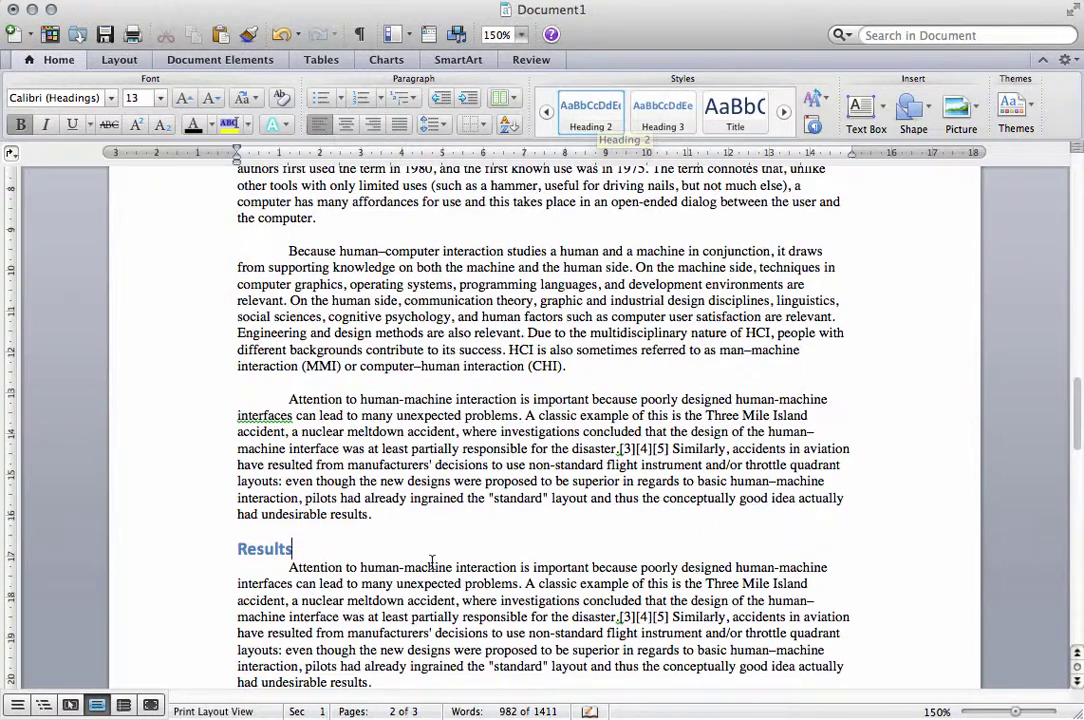
Examine the heading hierarchy from Results back to Introduction, checking the style applied to Section One
scroll(432, 566, "up", 2)
scroll(432, 566, "up", 10)
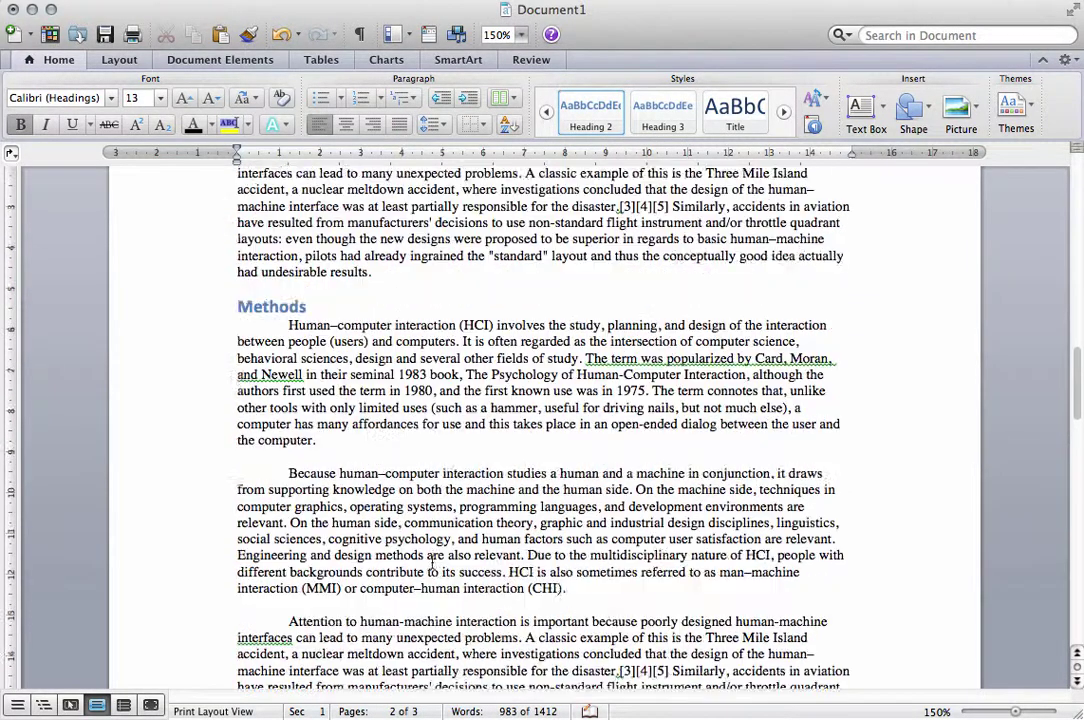
scroll(432, 562, "up", 6)
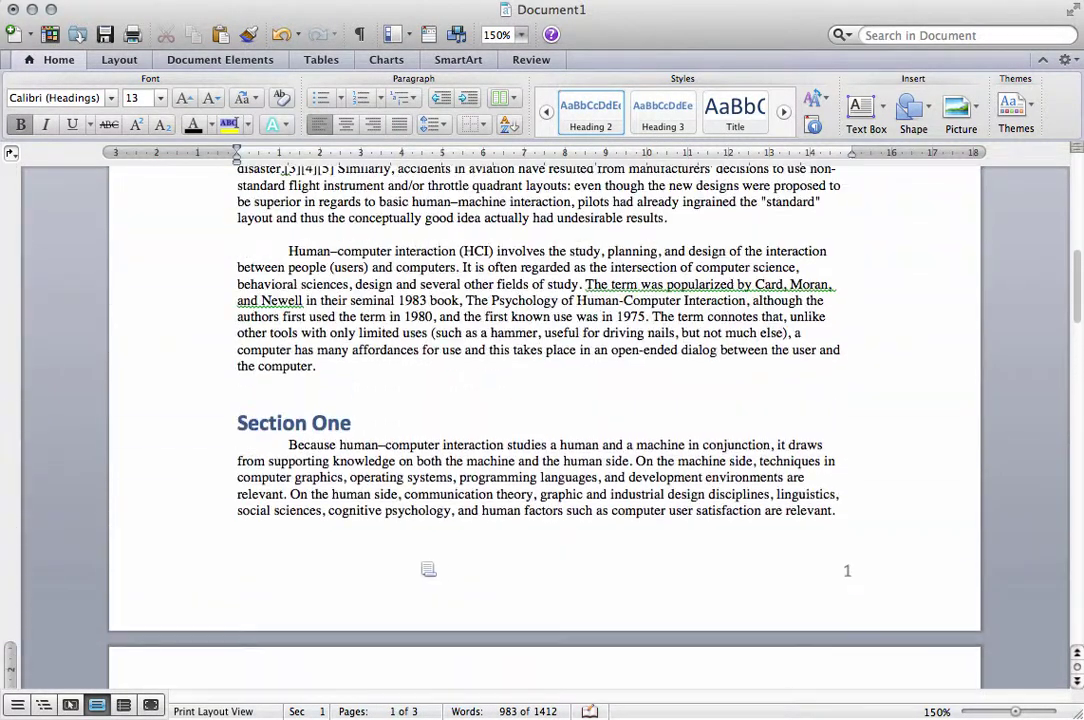
scroll(404, 586, "down", 9)
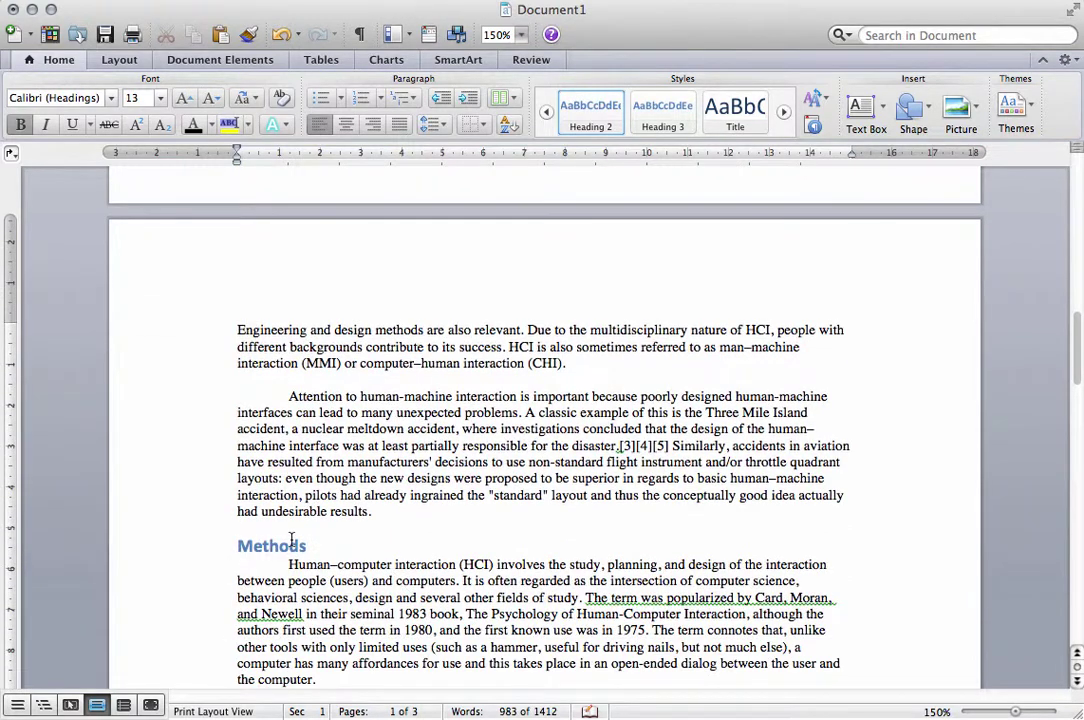
scroll(291, 540, "up", 9)
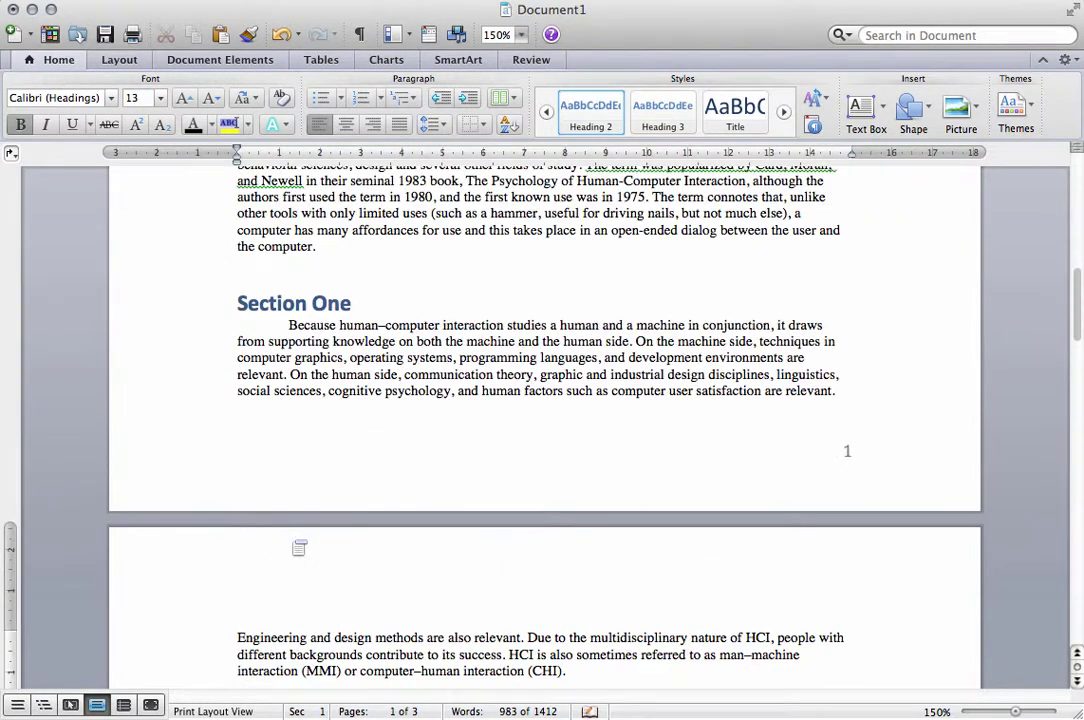
left_click(314, 303)
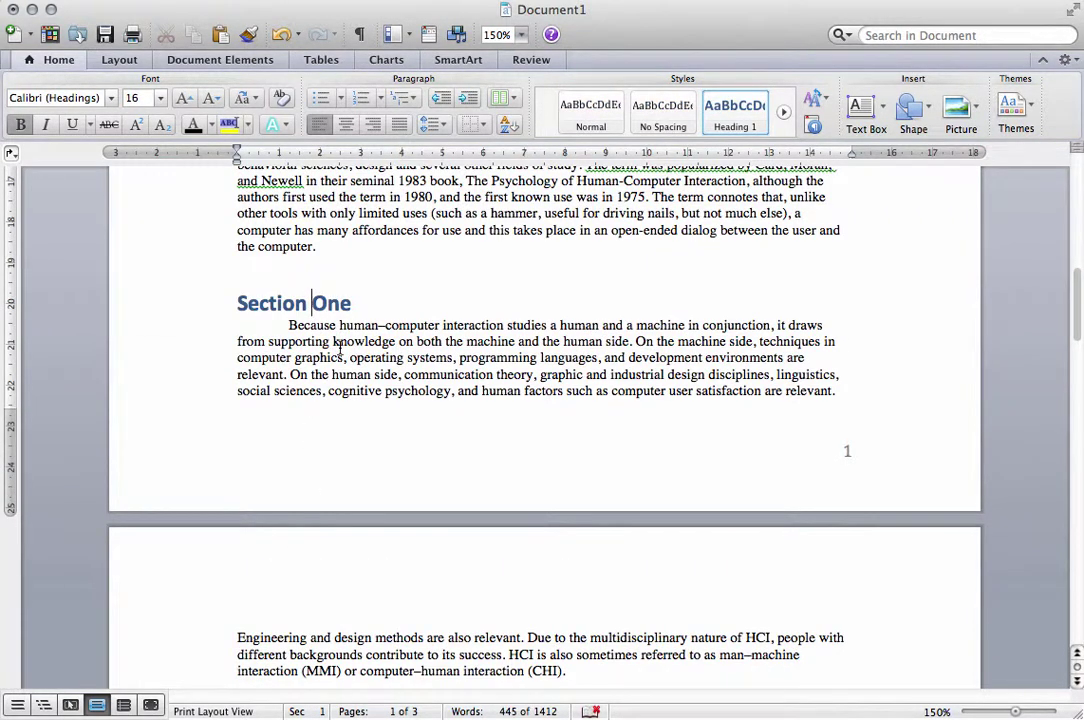
scroll(340, 347, "up", 15)
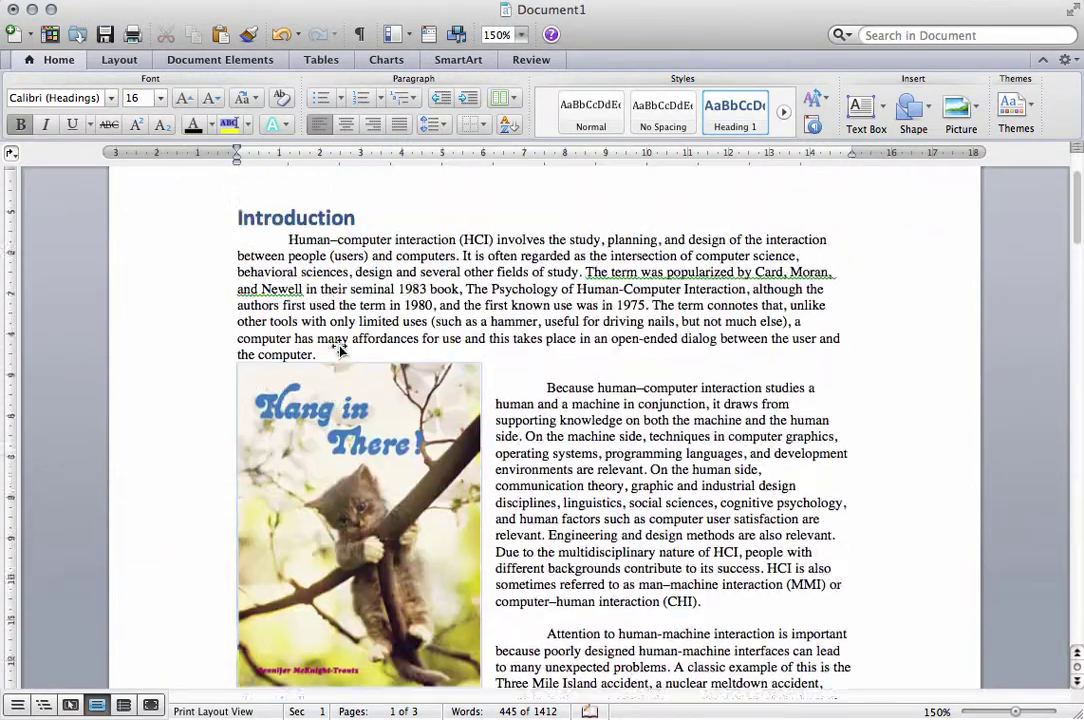
Select all instances of text in the Heading 1 style, starting from the Introduction heading
left_click(331, 288)
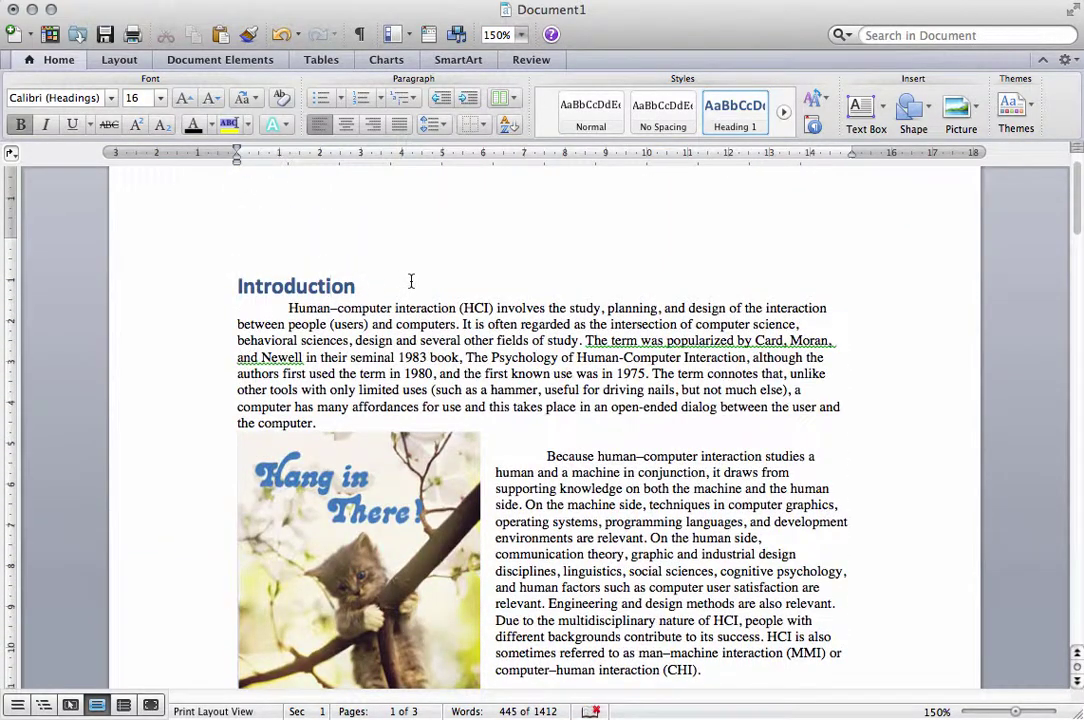
right_click(737, 120)
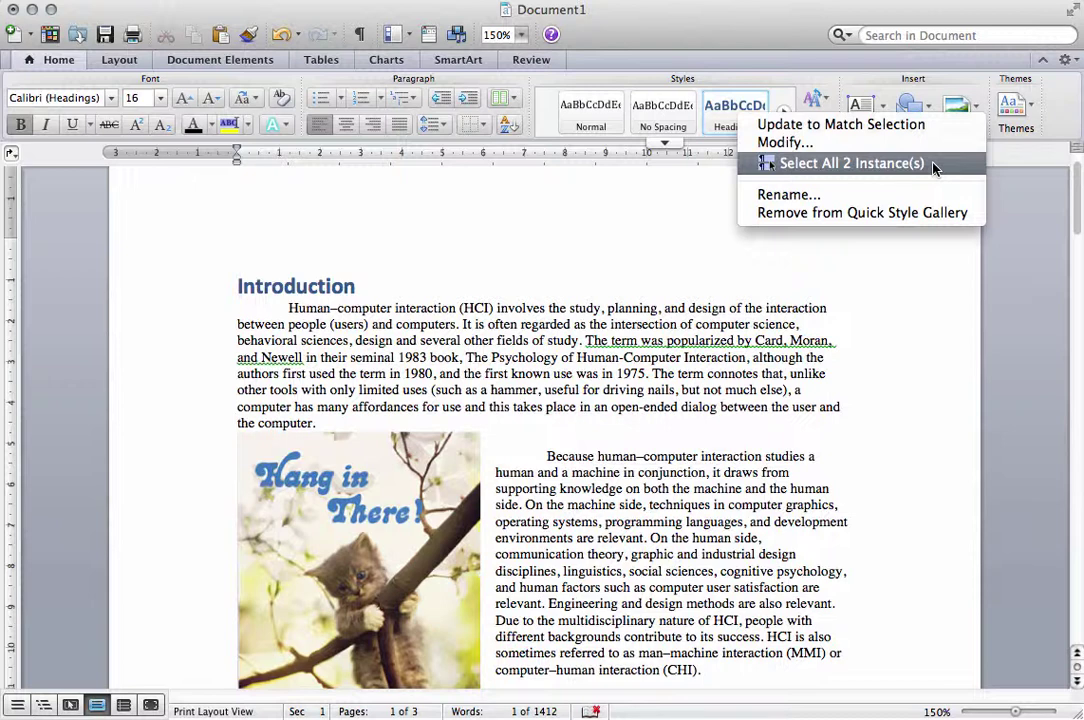
left_click(851, 163)
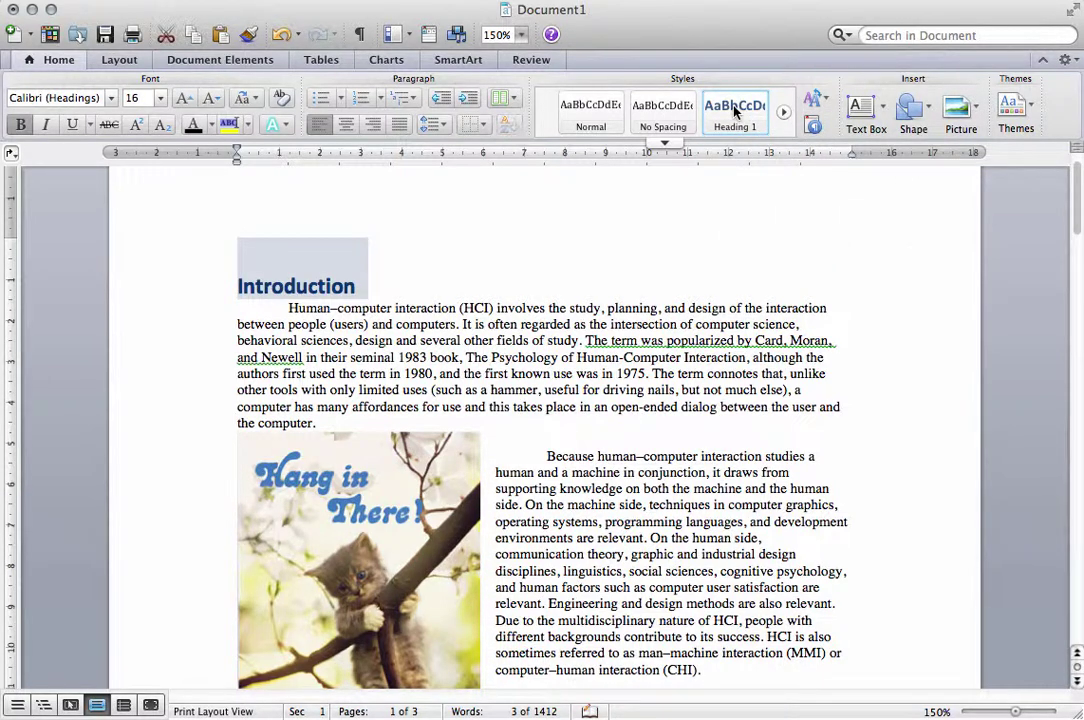
Modify the Heading 1 style to use the Cambria (Body) font, underlined, with red text
right_click(735, 110)
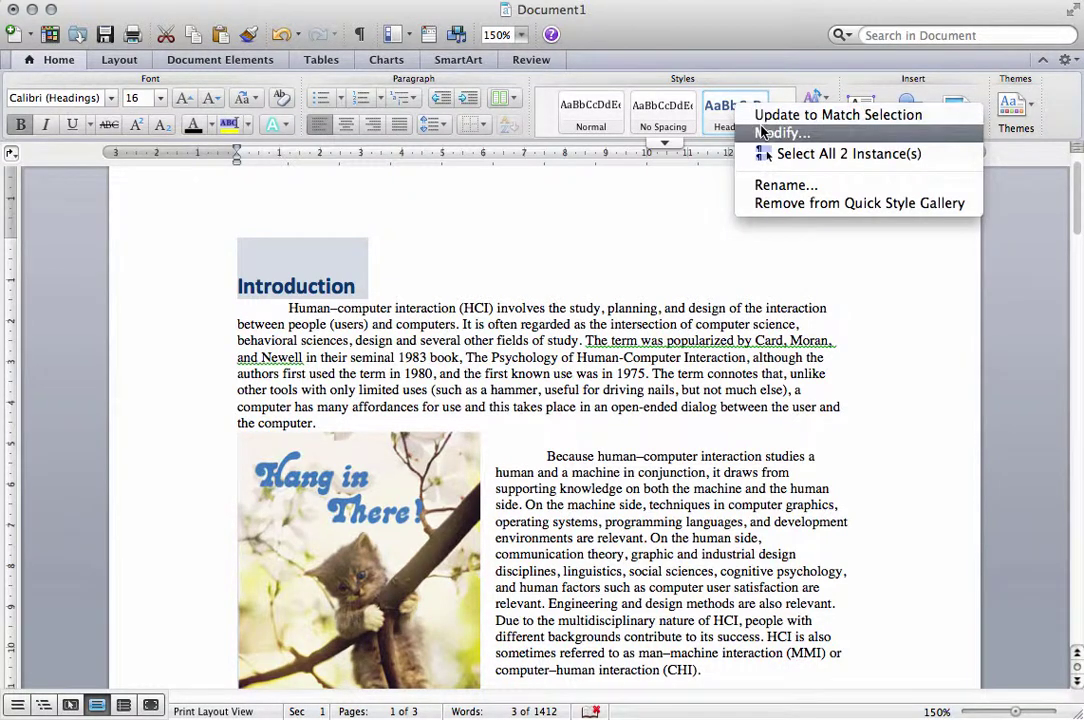
left_click(762, 133)
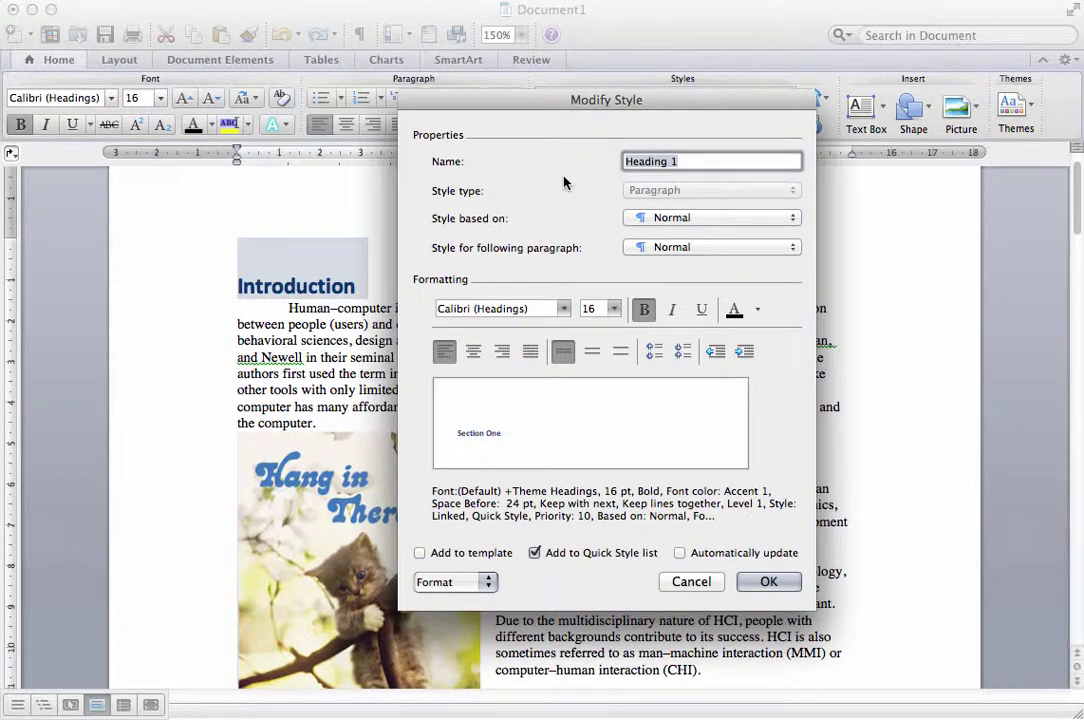
left_click(564, 311)
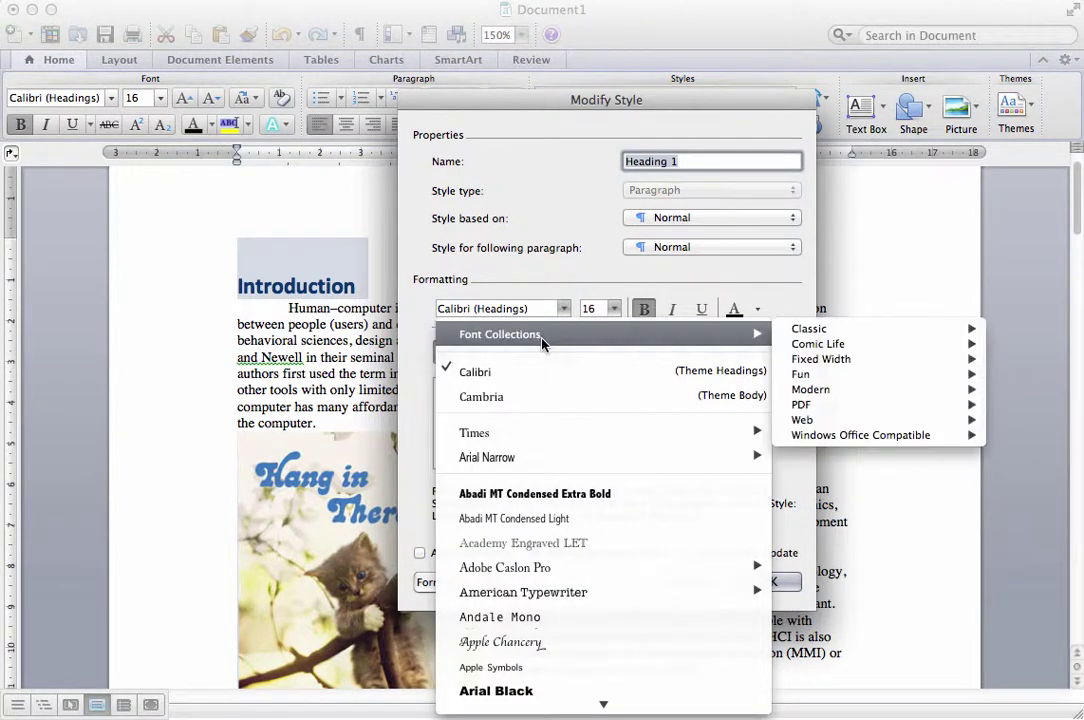
left_click(522, 405)
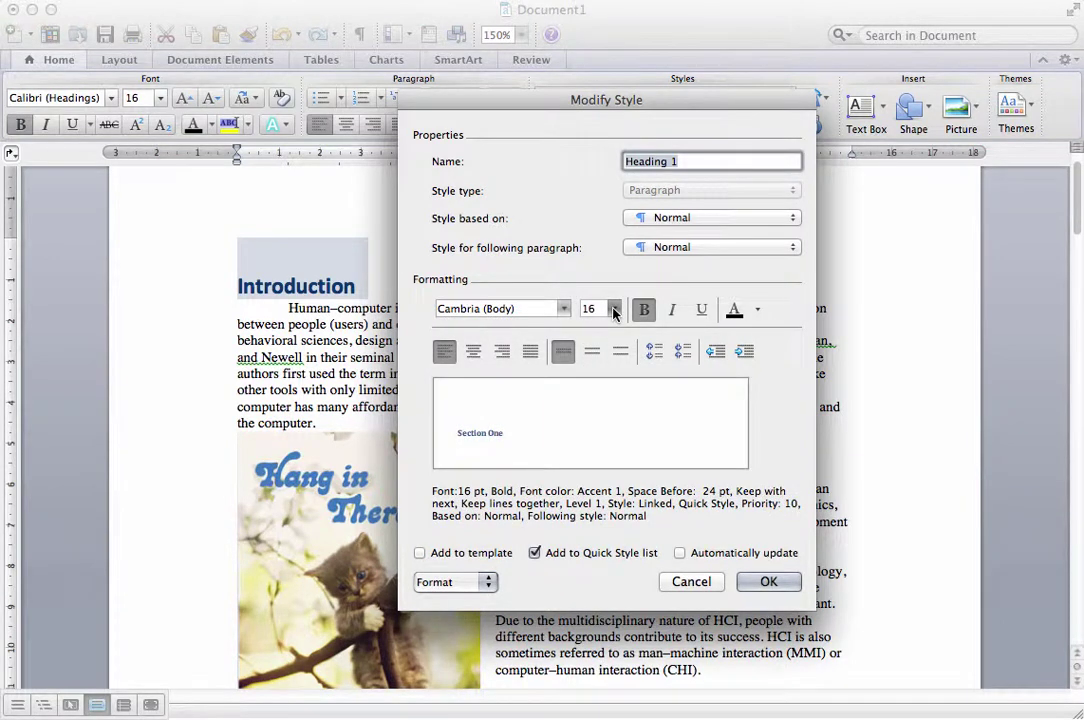
left_click(702, 310)
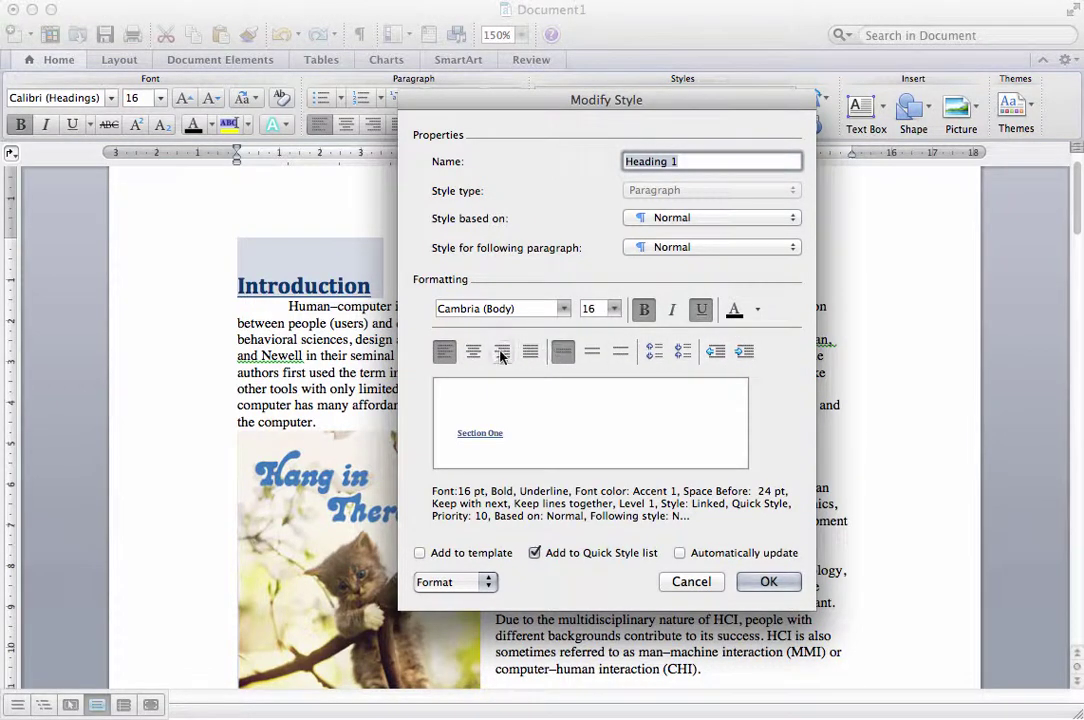
left_click(759, 318)
left_click(742, 492)
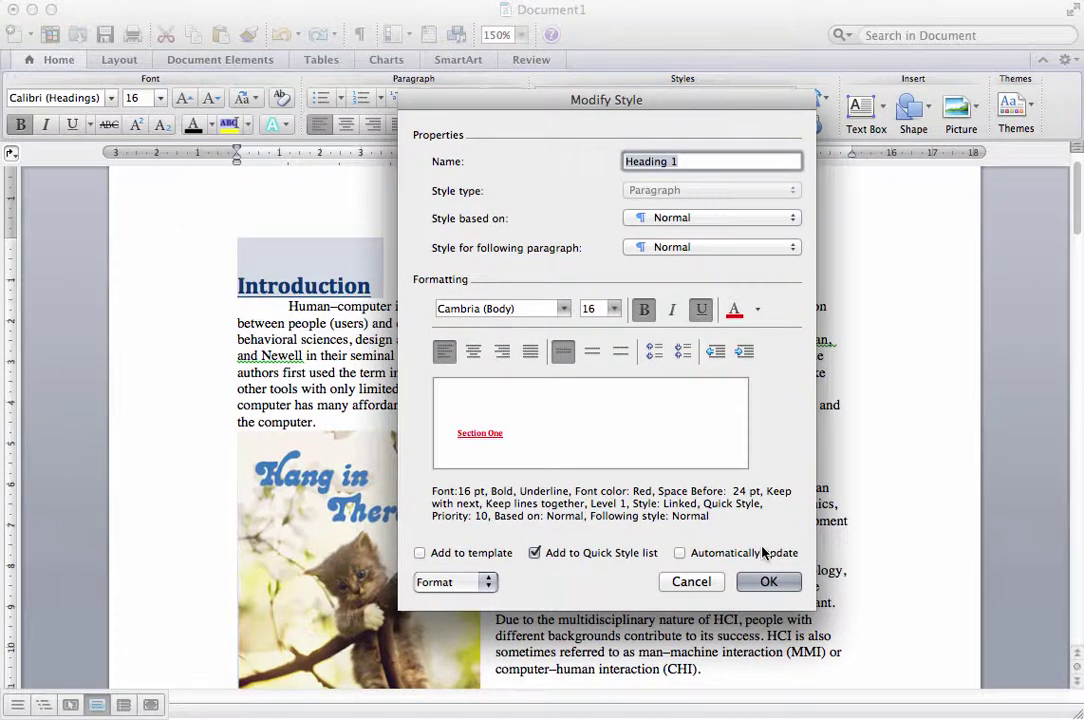
left_click(768, 584)
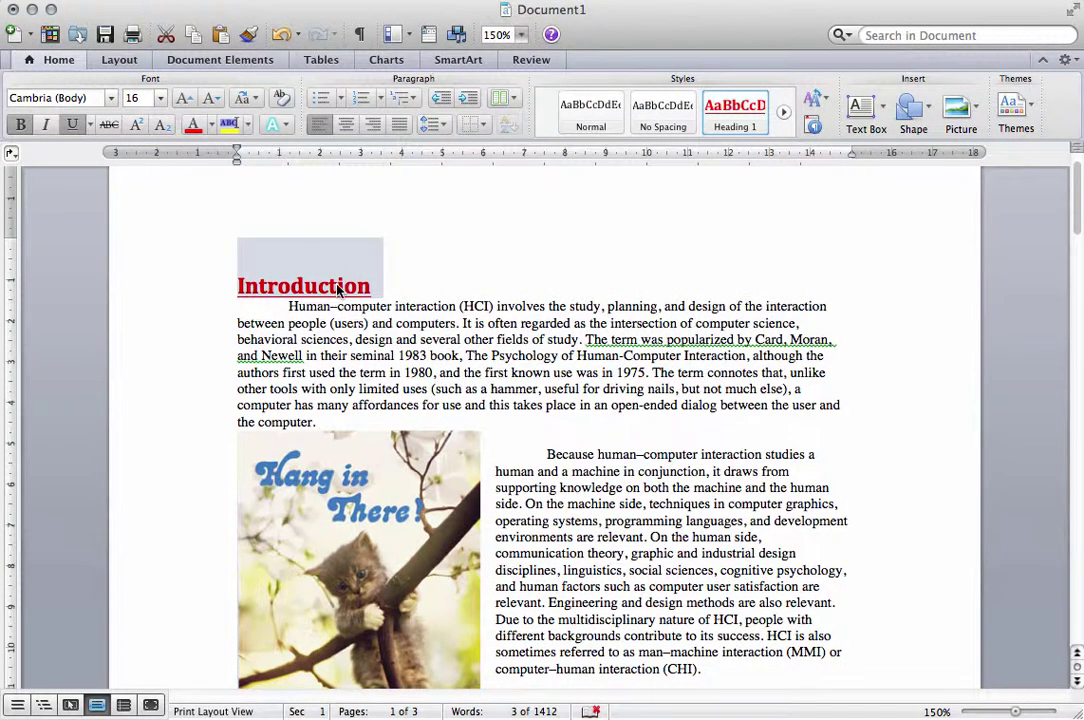
Examine the Introduction and Section One headings in their new formatting, and check the style applied to the Methods subheading
scroll(337, 290, "down", 5)
scroll(337, 290, "down", 10)
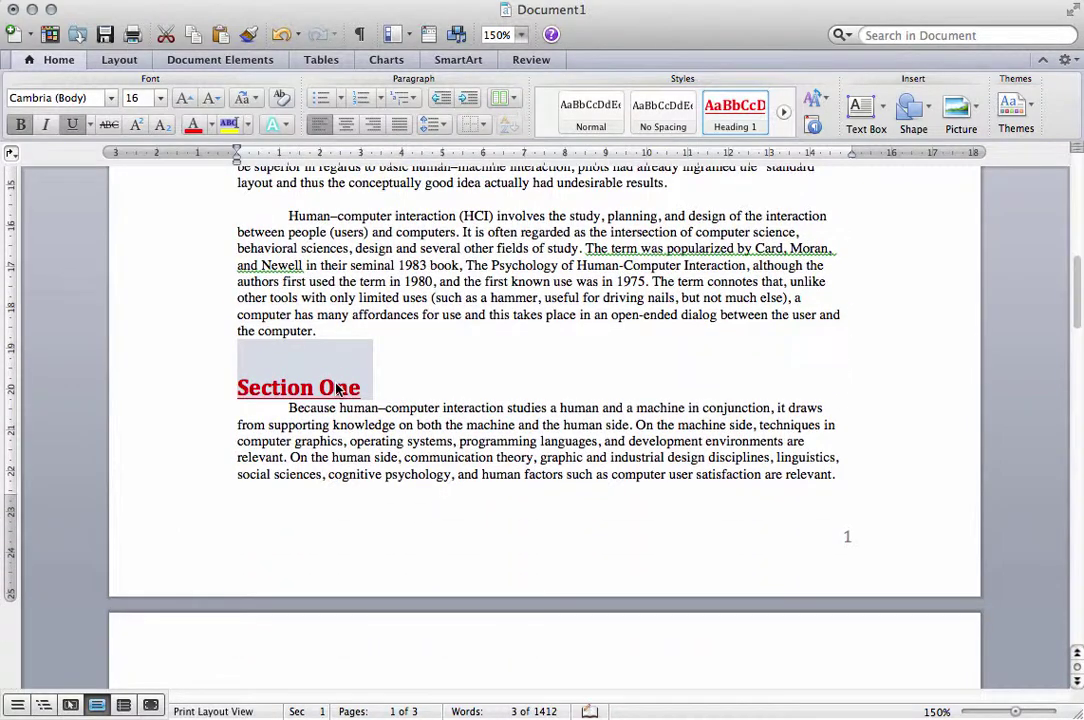
scroll(337, 390, "up", 15)
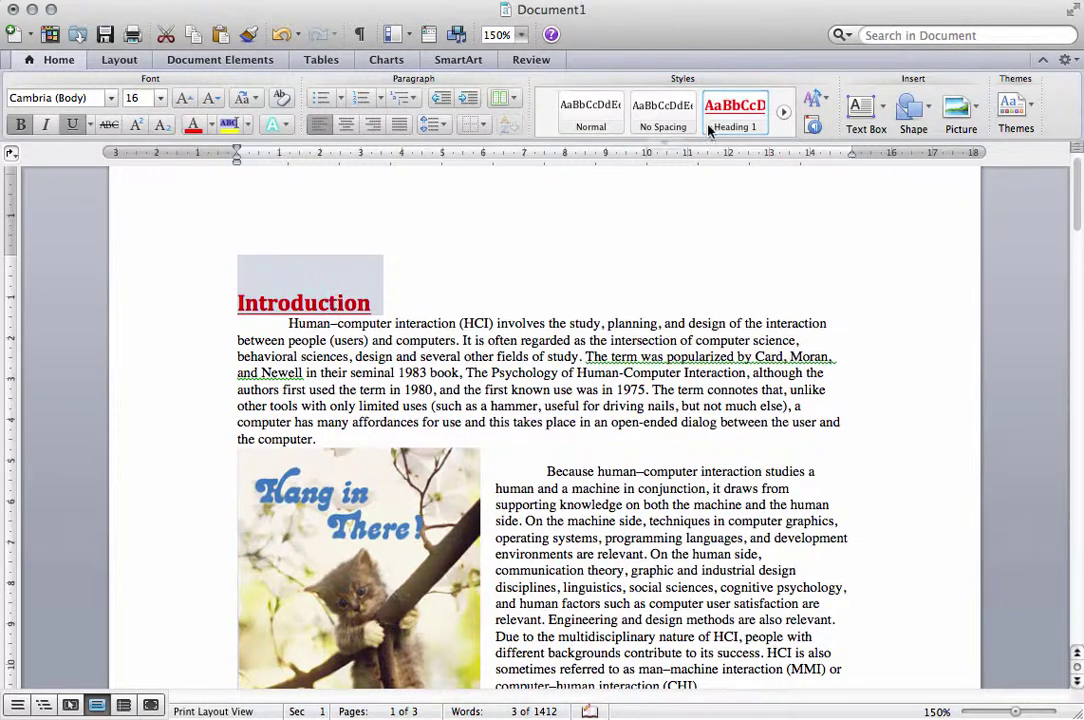
scroll(640, 373, "down", 15)
scroll(640, 373, "down", 15)
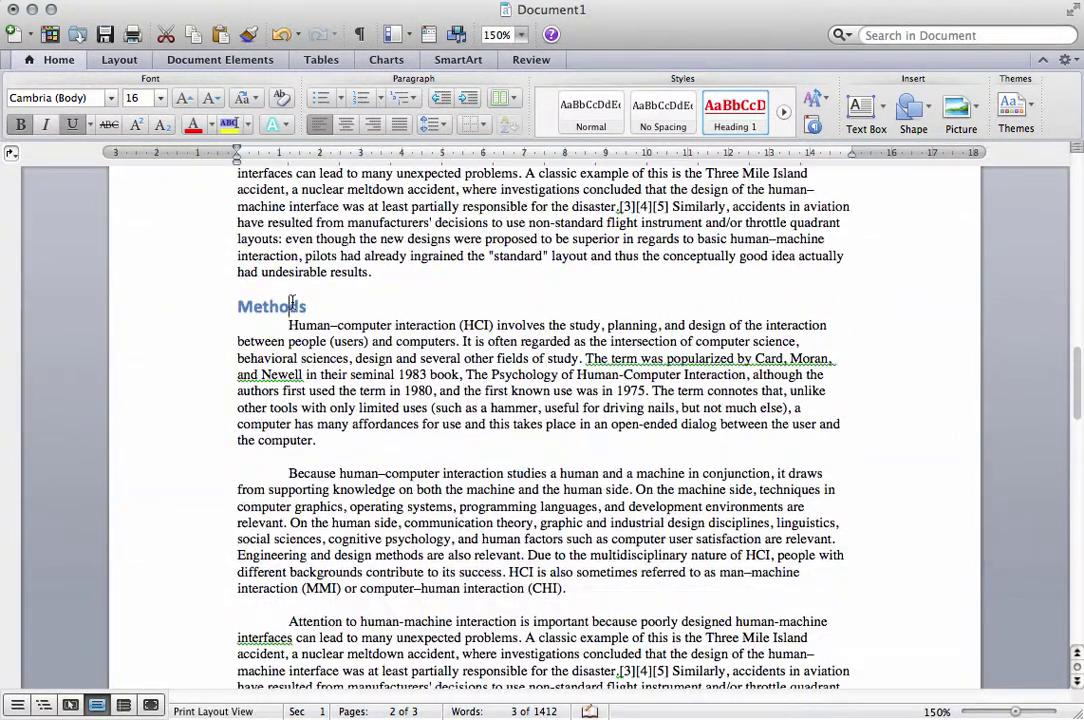
left_click(296, 307)
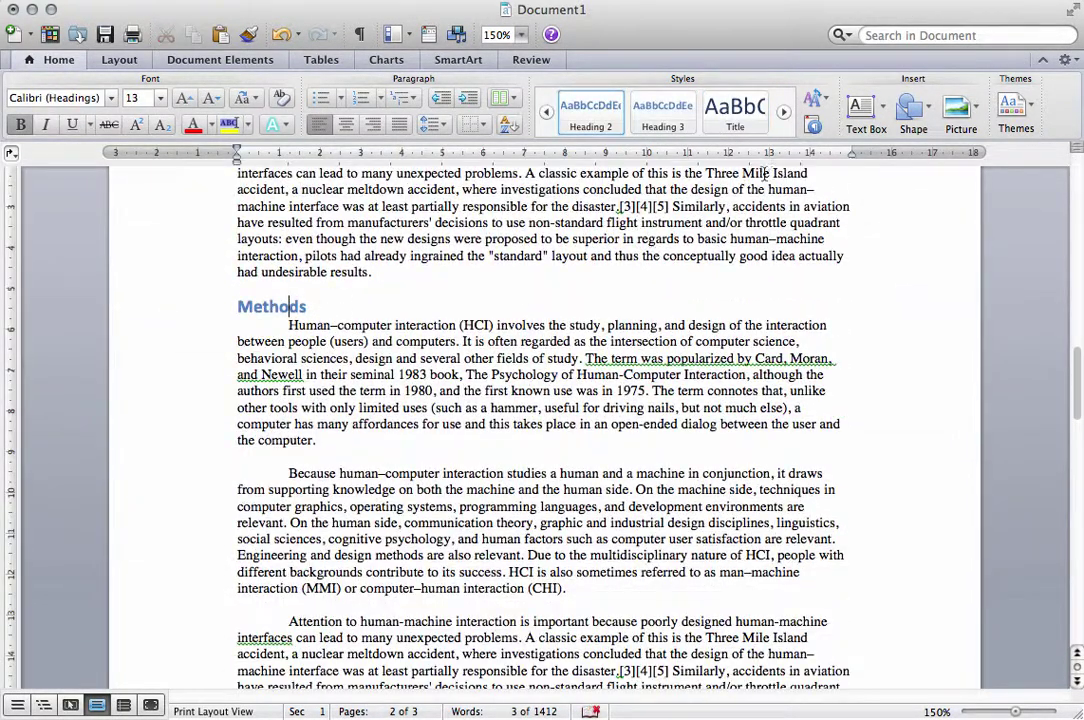
Select all instances of Heading 2 text and modify the Heading 2 style to use the Cambria (Body) font, underlined, with red text
right_click(600, 110)
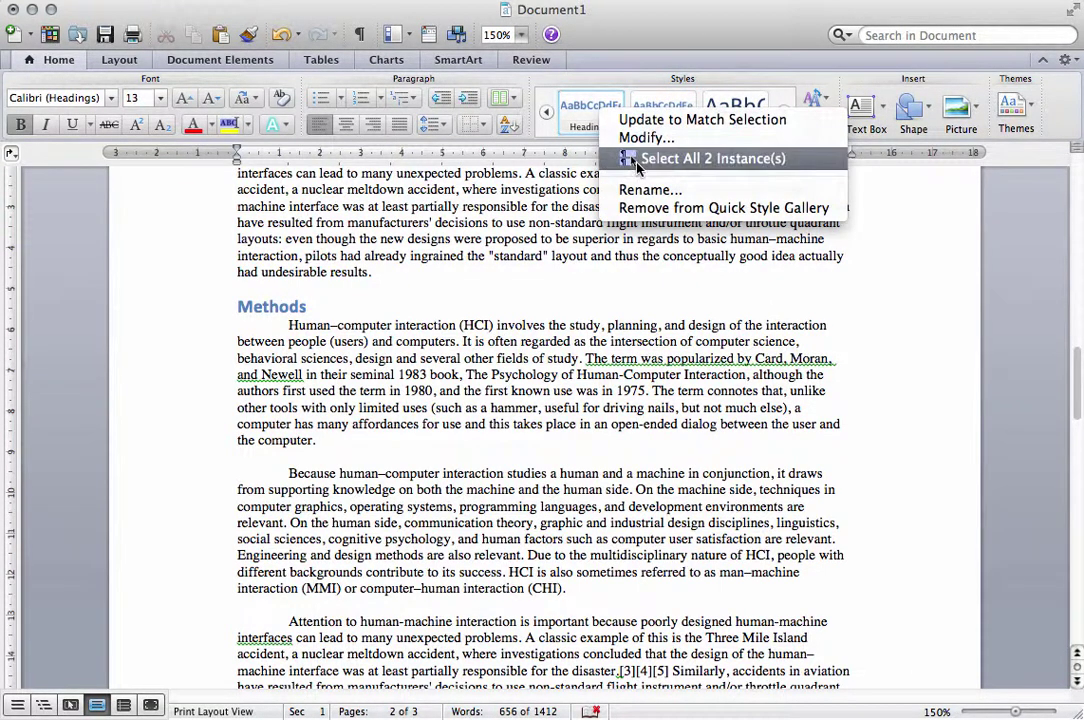
left_click(636, 158)
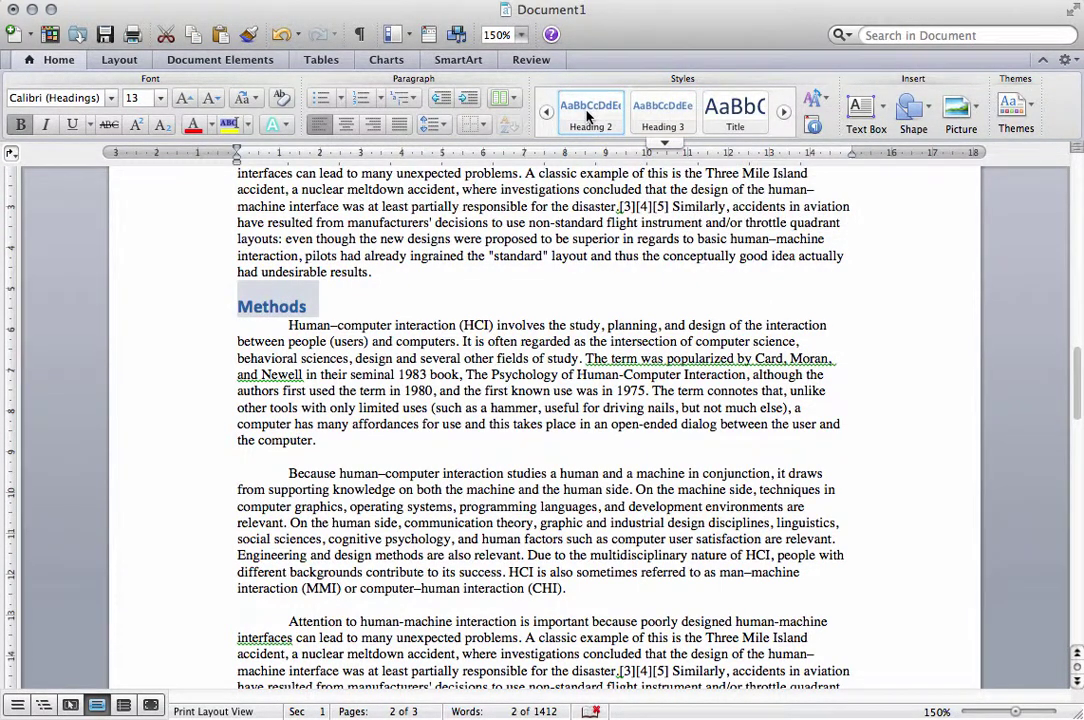
right_click(588, 110)
left_click(610, 137)
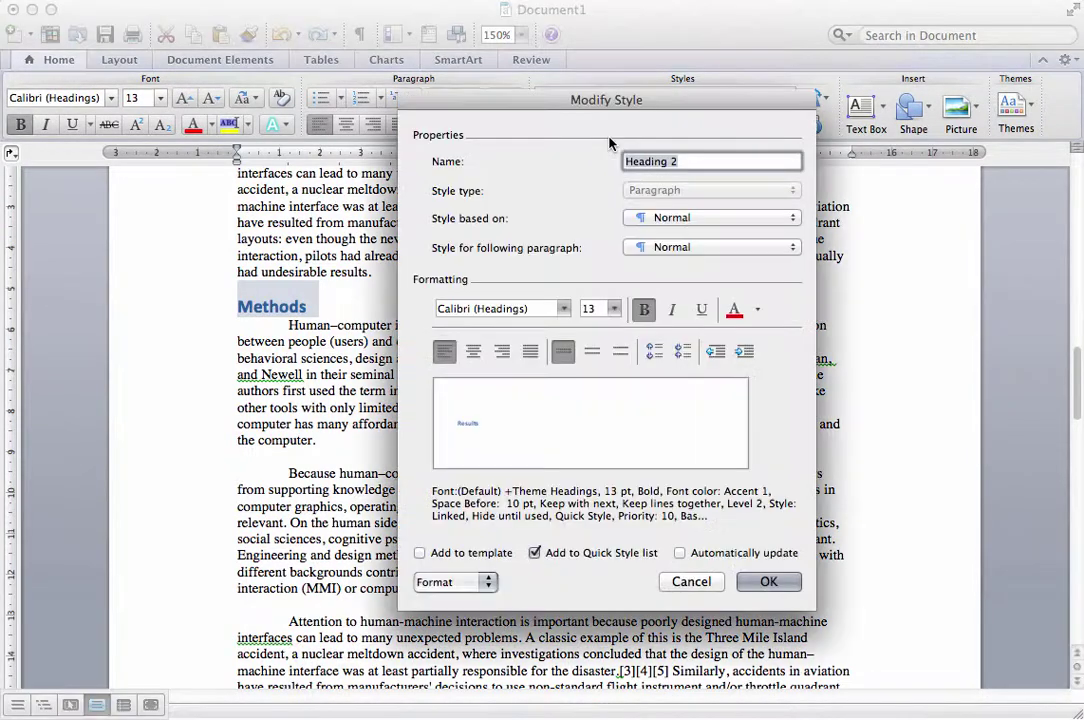
left_click(566, 311)
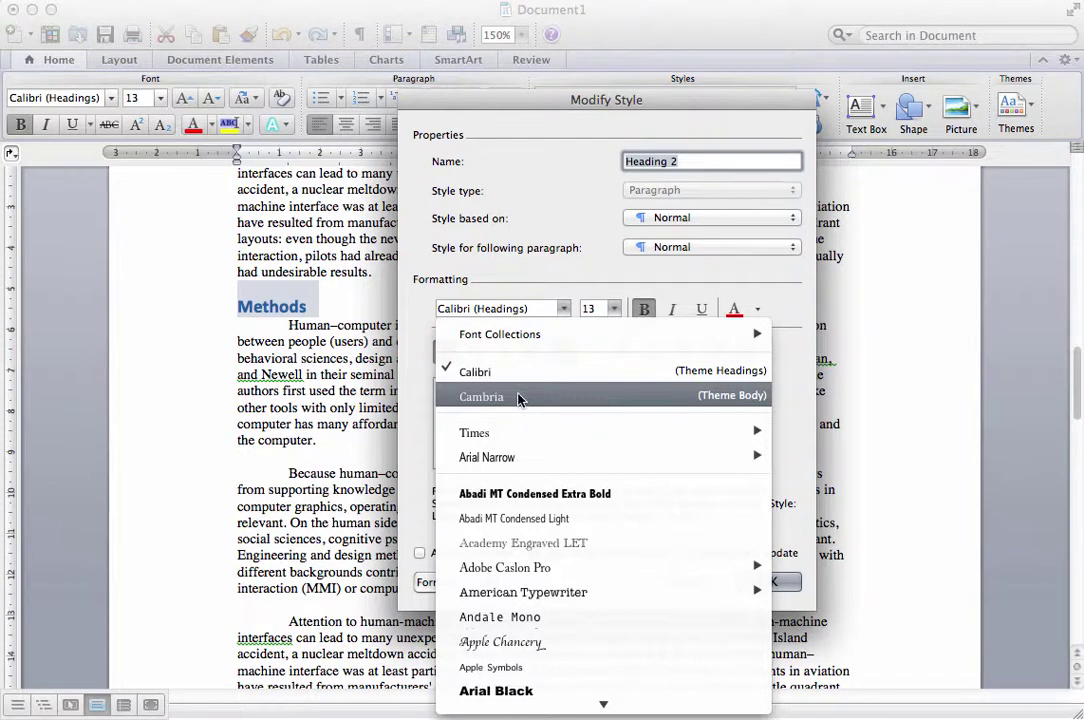
left_click(524, 391)
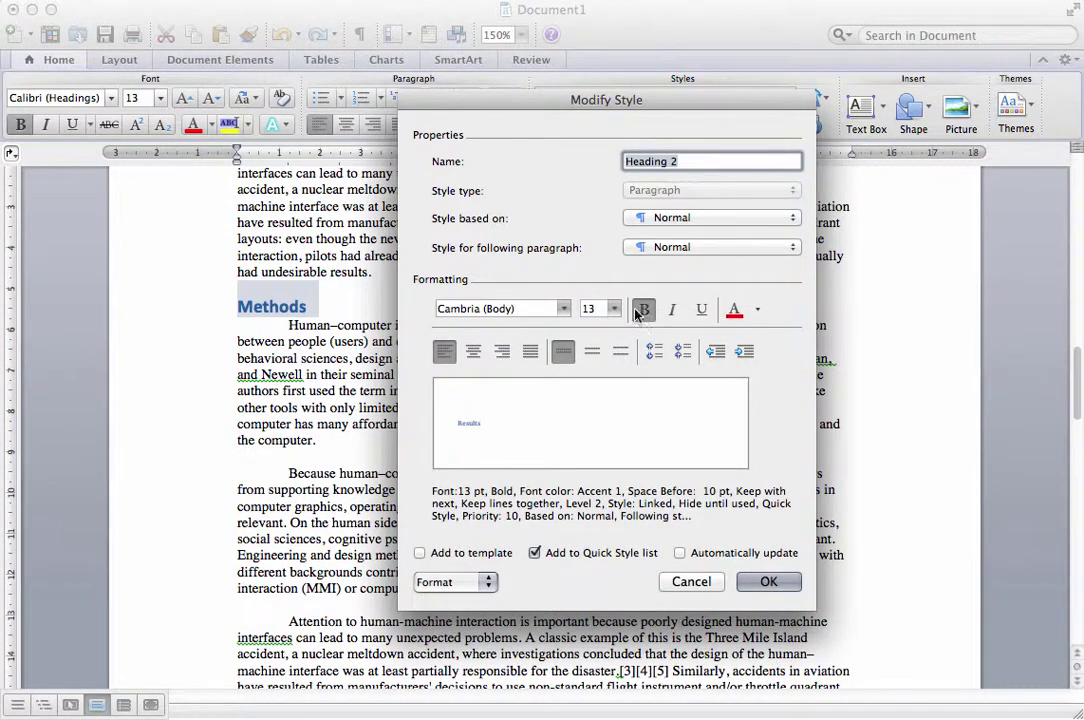
left_click(700, 310)
left_click(734, 311)
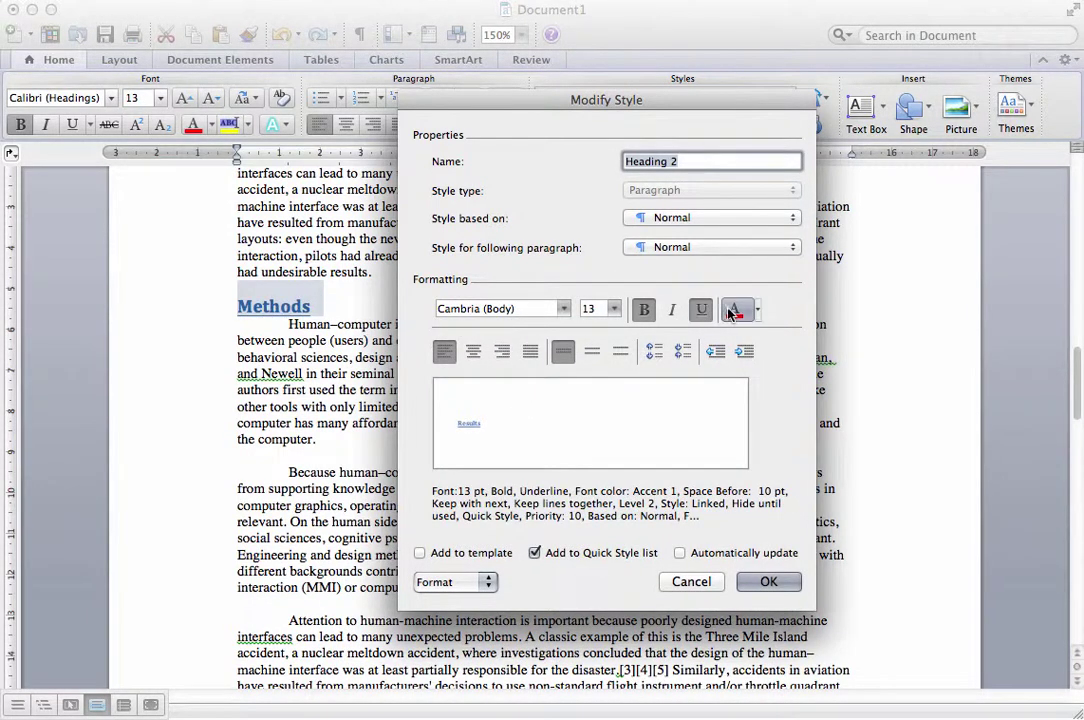
left_click(767, 582)
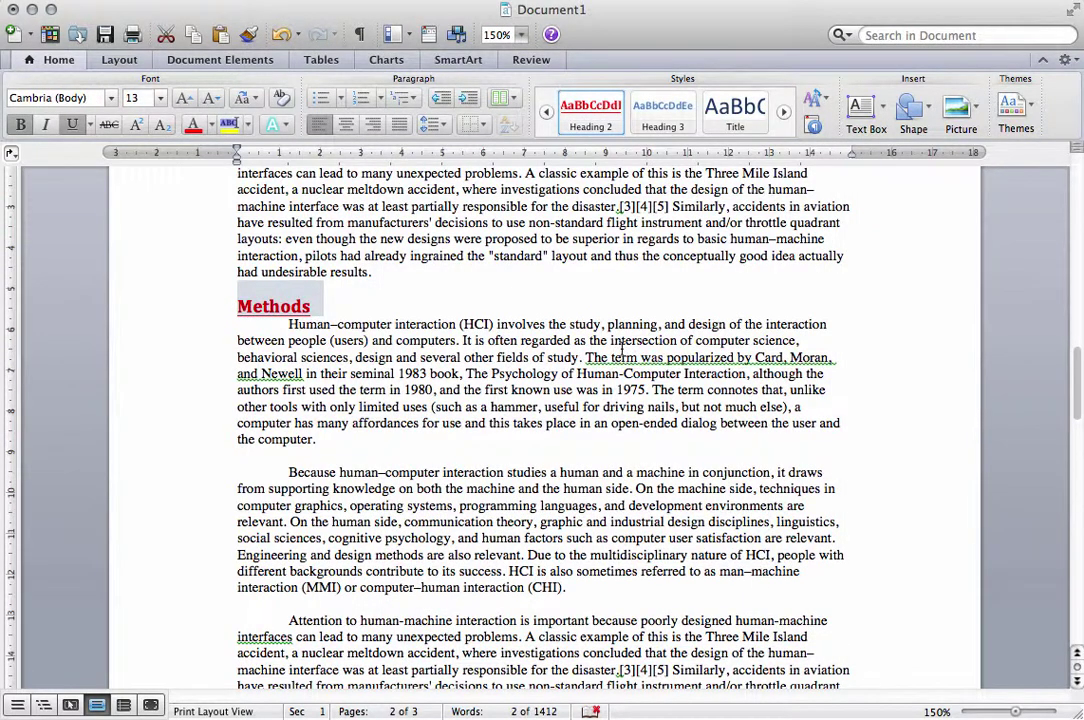
Review the Heading 1 style's border settings and its other available format categories, leaving the style as it is
scroll(622, 347, "down", 3)
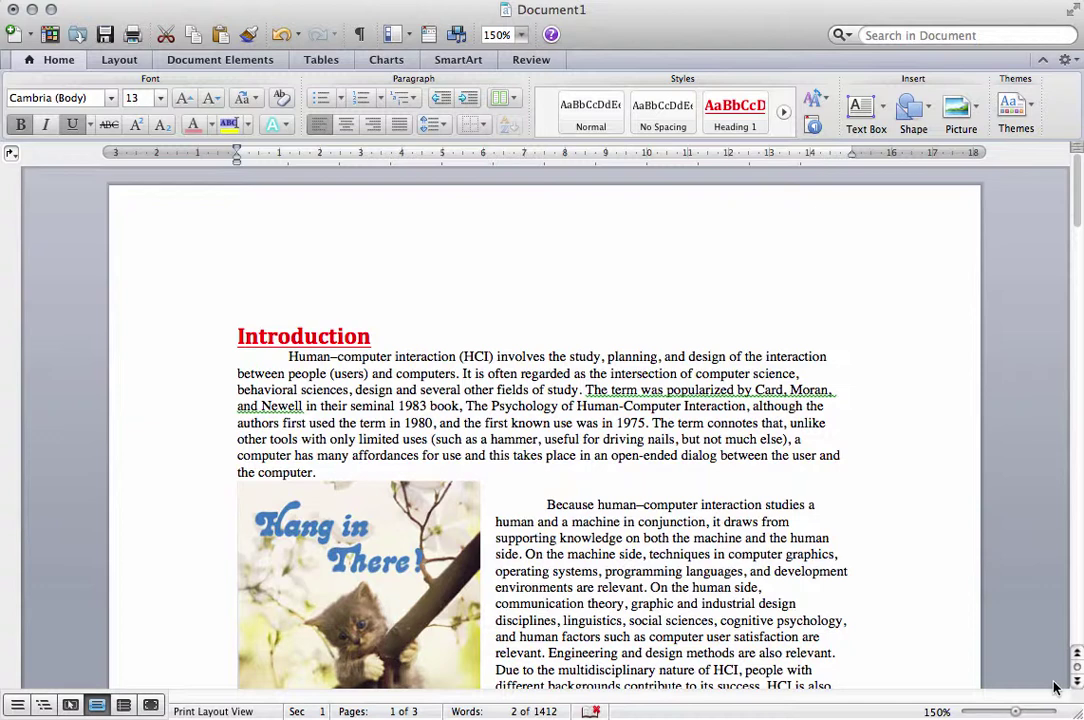
right_click(727, 112)
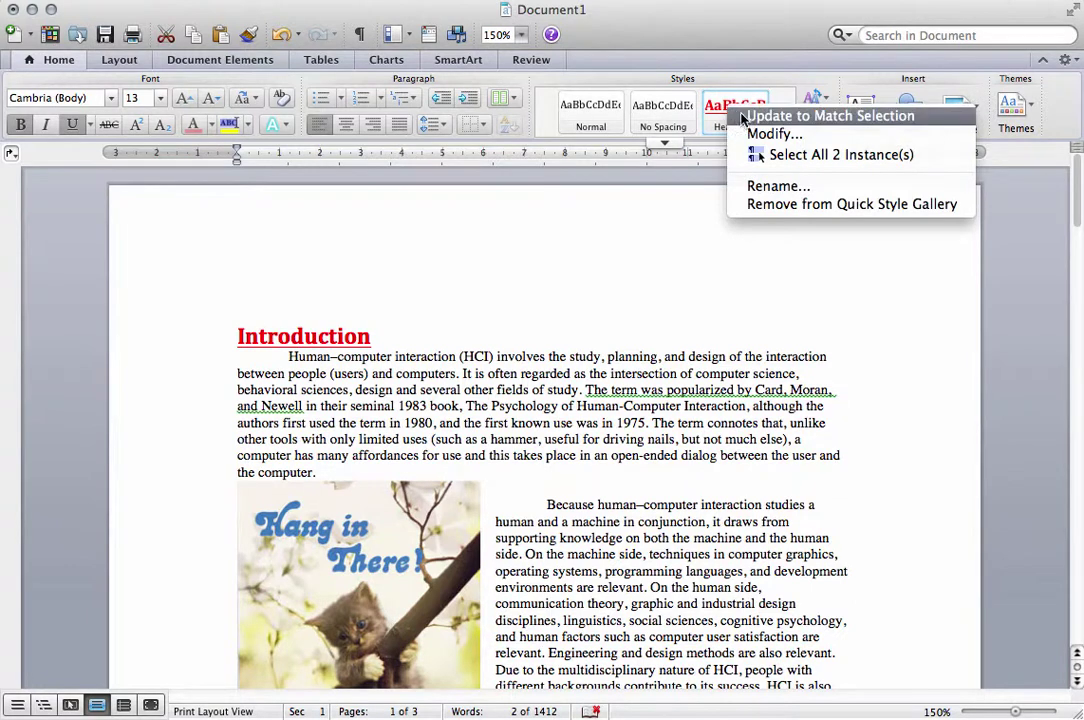
left_click(748, 137)
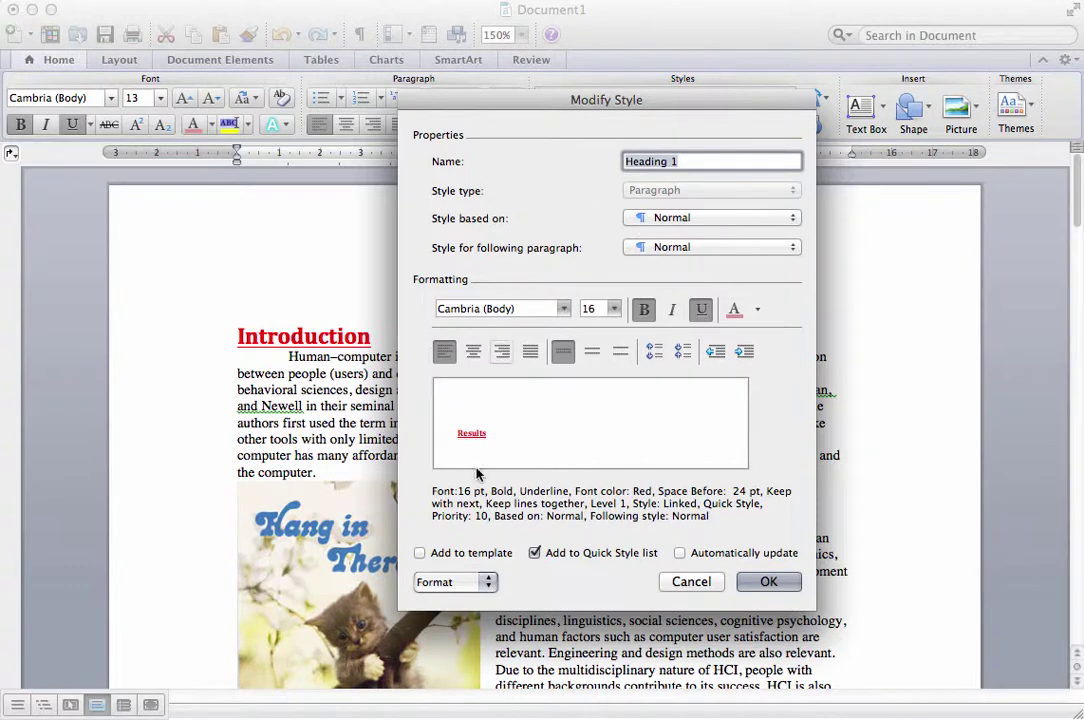
left_click(488, 582)
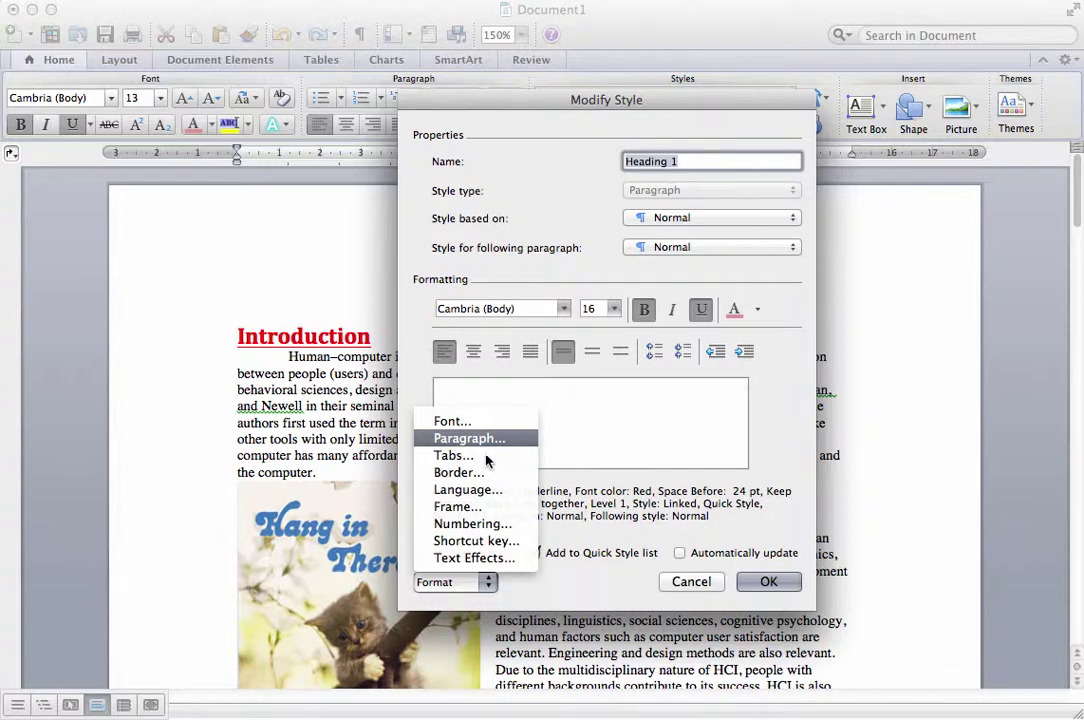
left_click(457, 474)
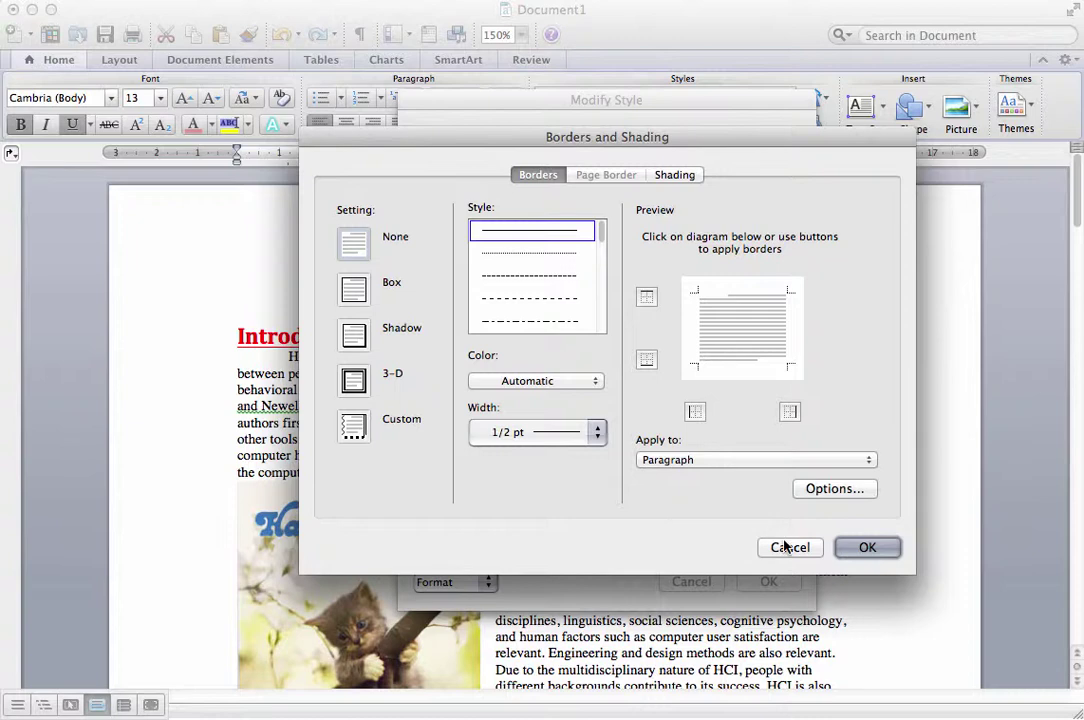
left_click(866, 548)
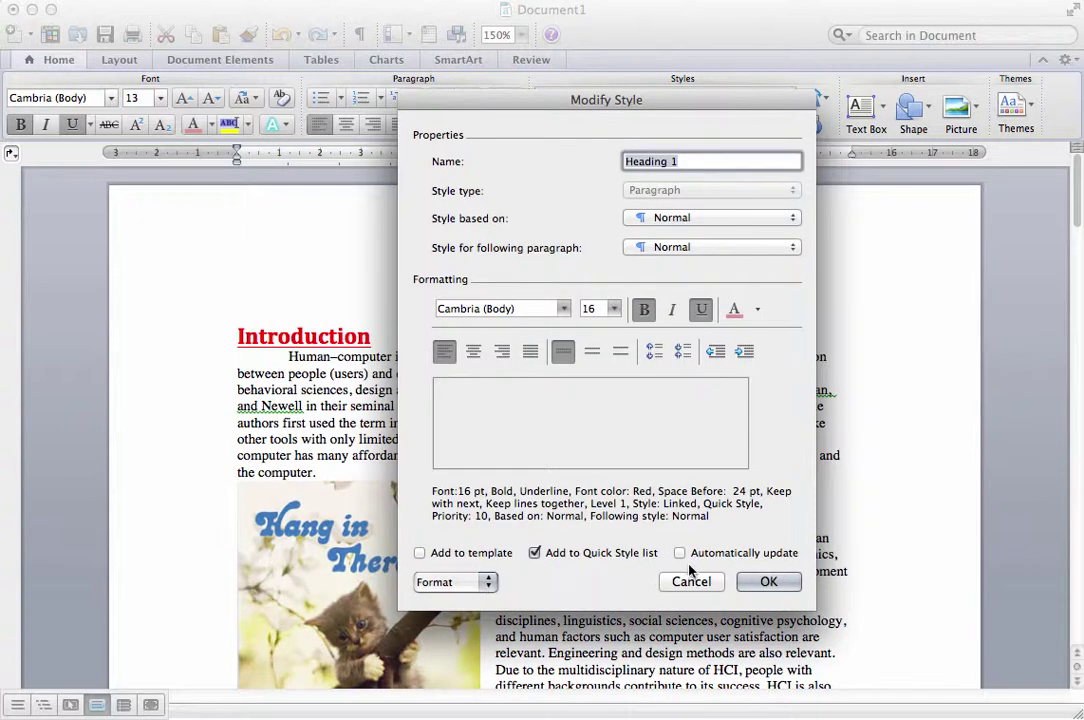
left_click(480, 584)
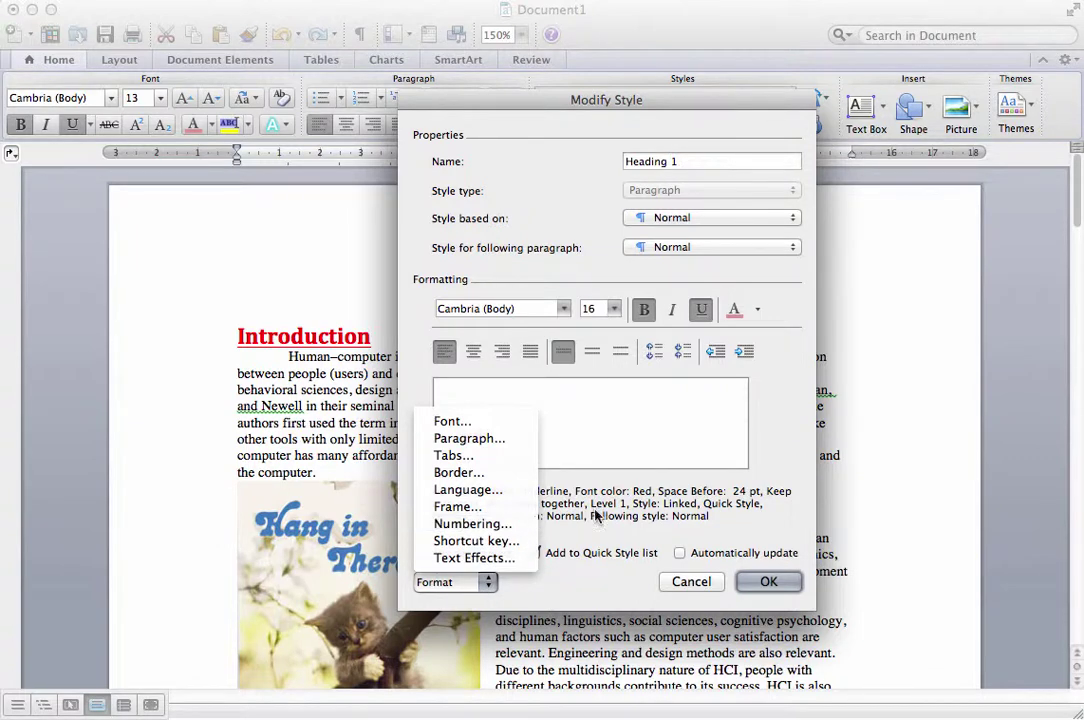
key("Escape")
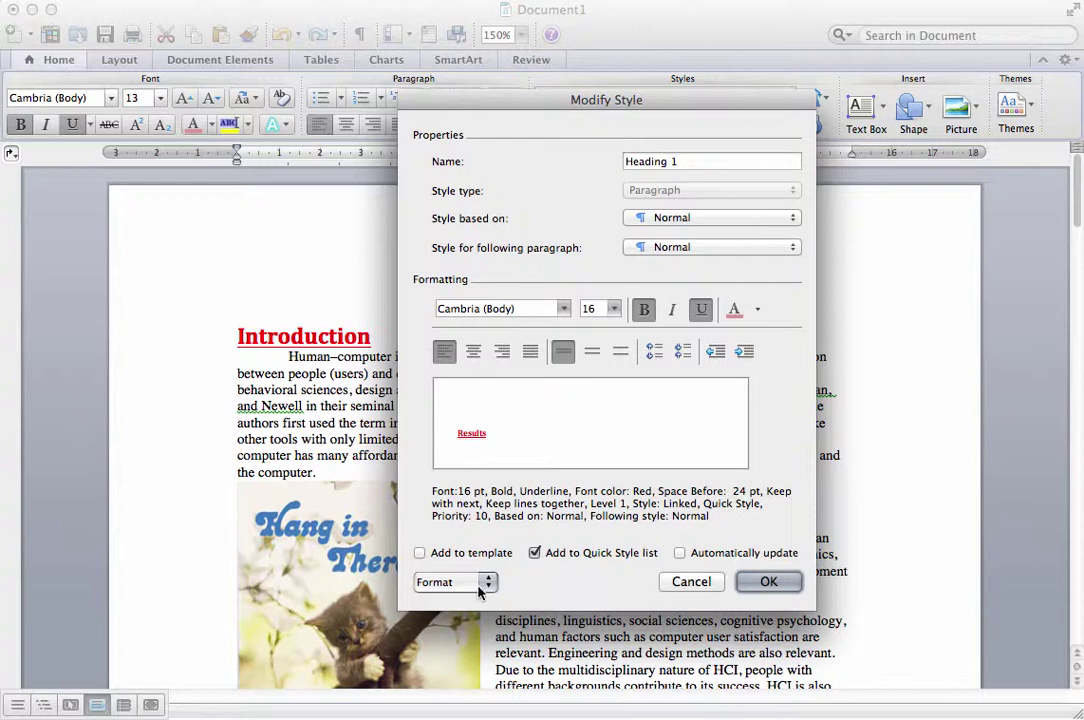
left_click(766, 582)
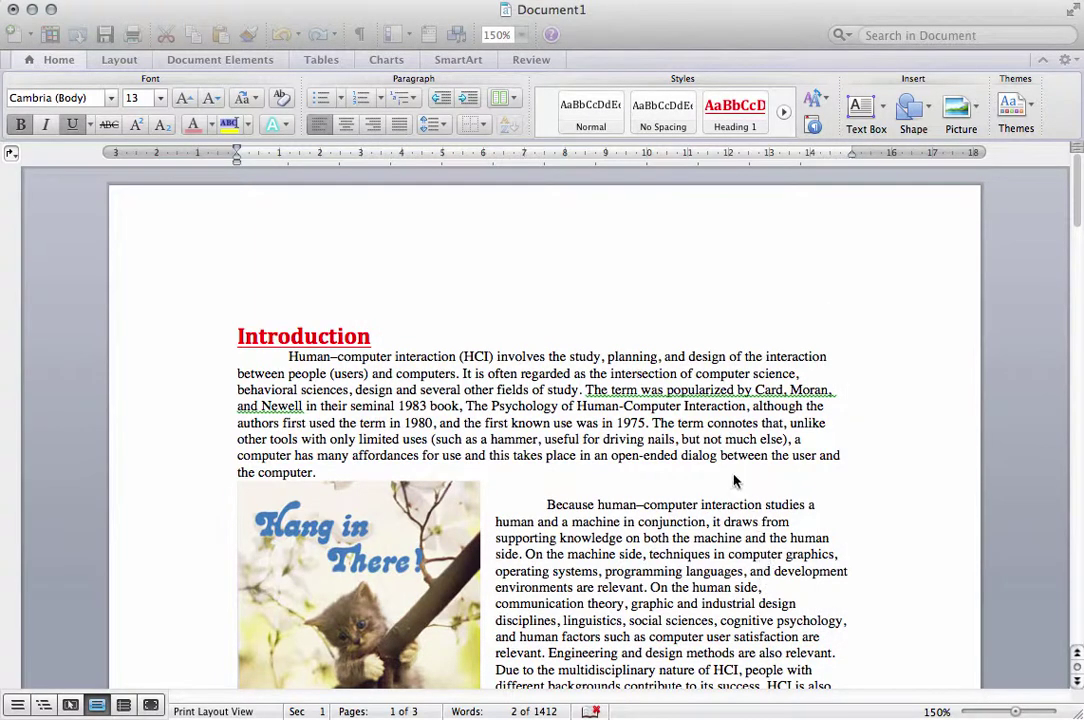
Examine the reformatted Methods and Results subheadings and the Heading 1 style's management options, ending back at the Introduction heading
scroll(733, 479, "down", 10)
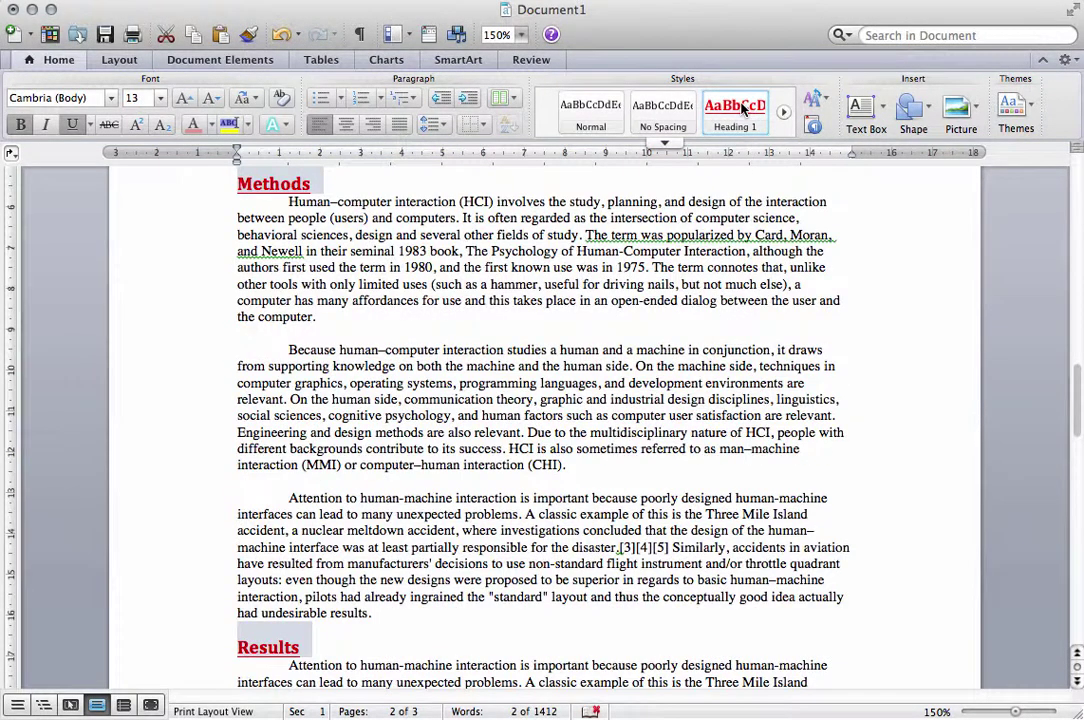
right_click(743, 110)
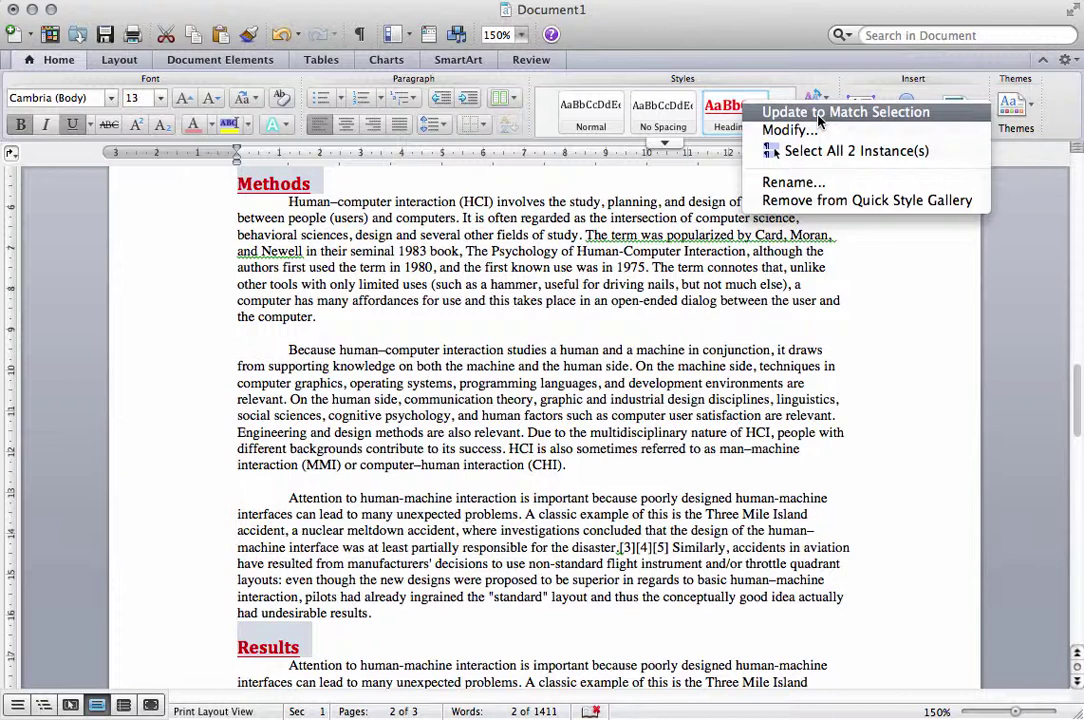
left_click(515, 221)
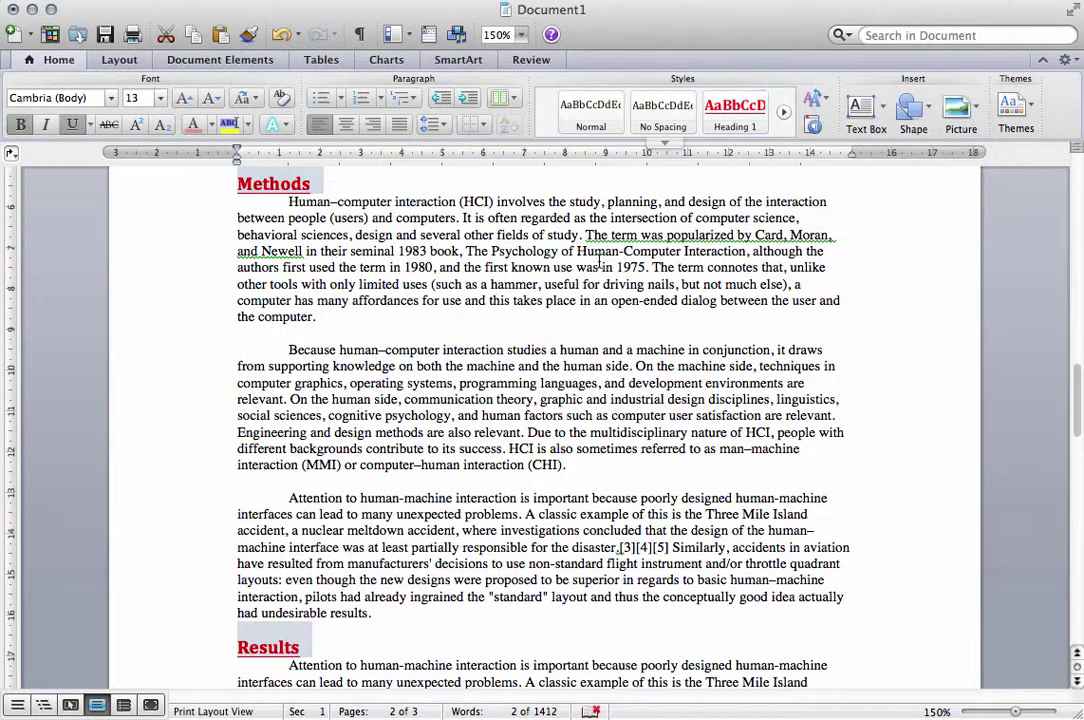
left_click(497, 225)
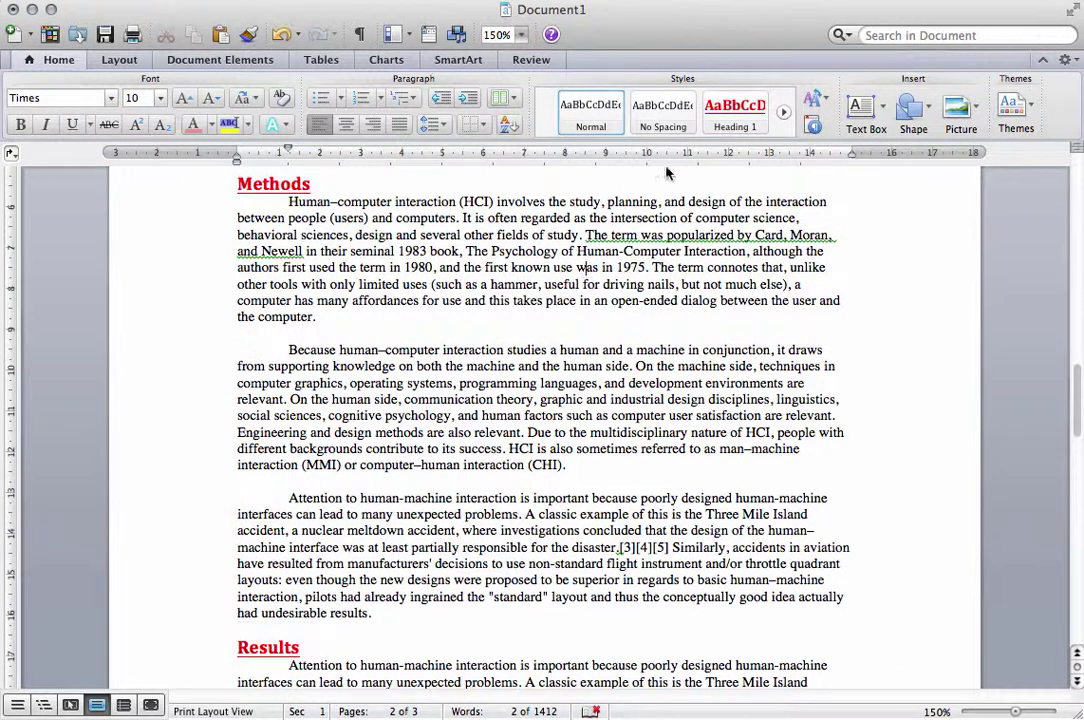
right_click(745, 121)
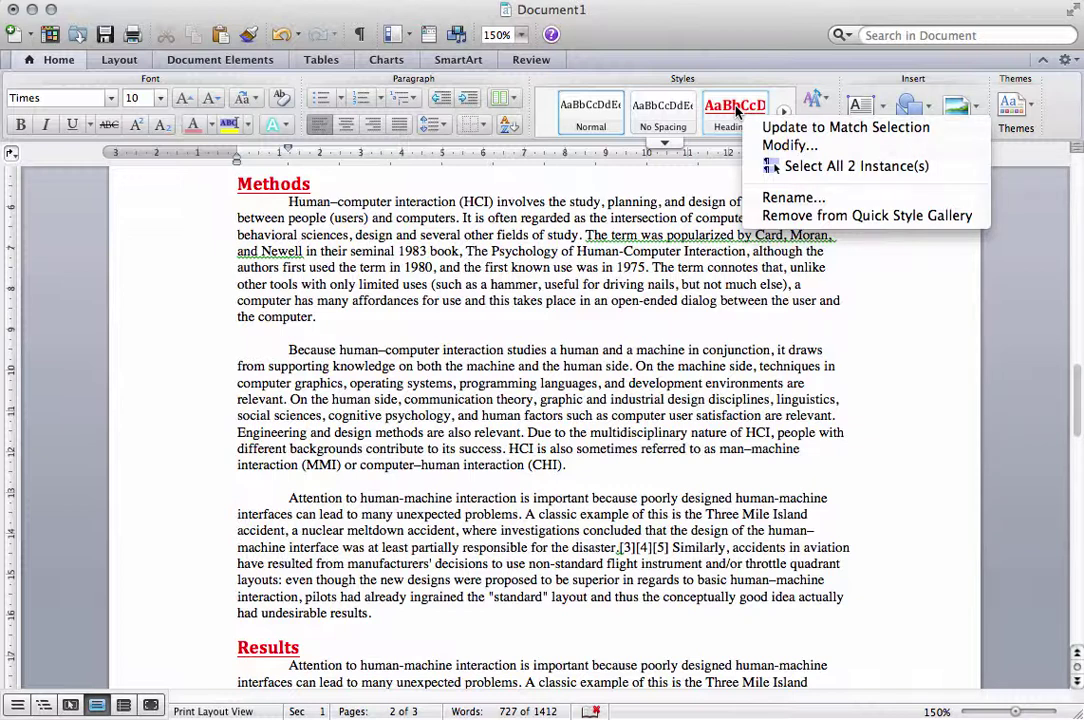
left_click(643, 250)
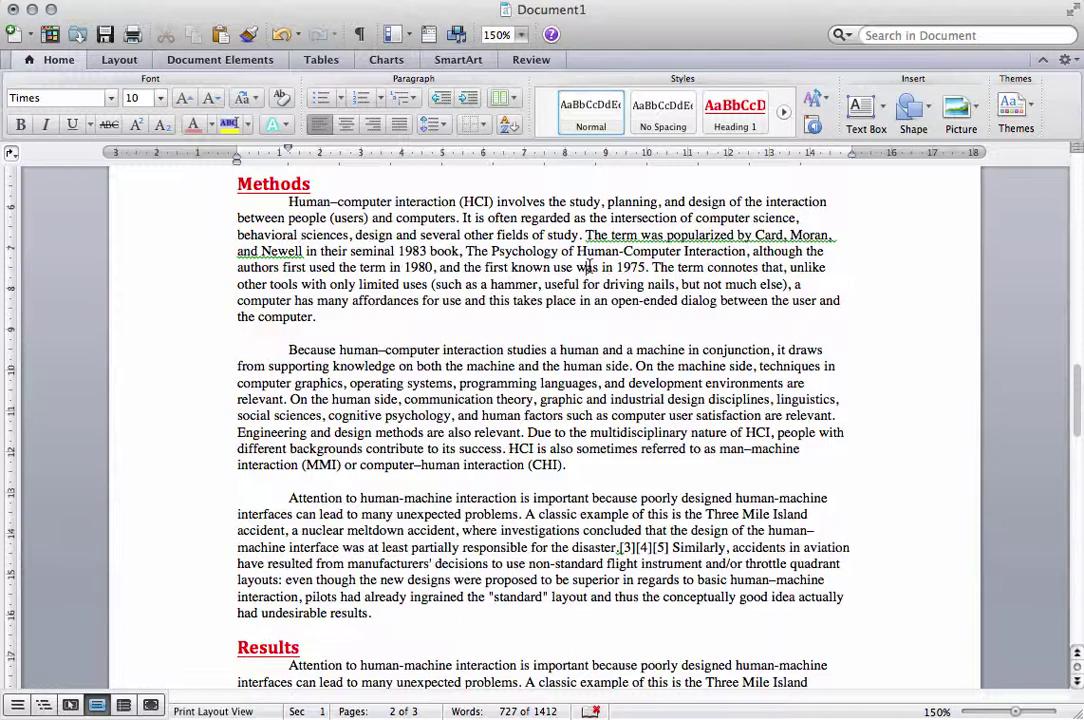
scroll(590, 267, "up", 15)
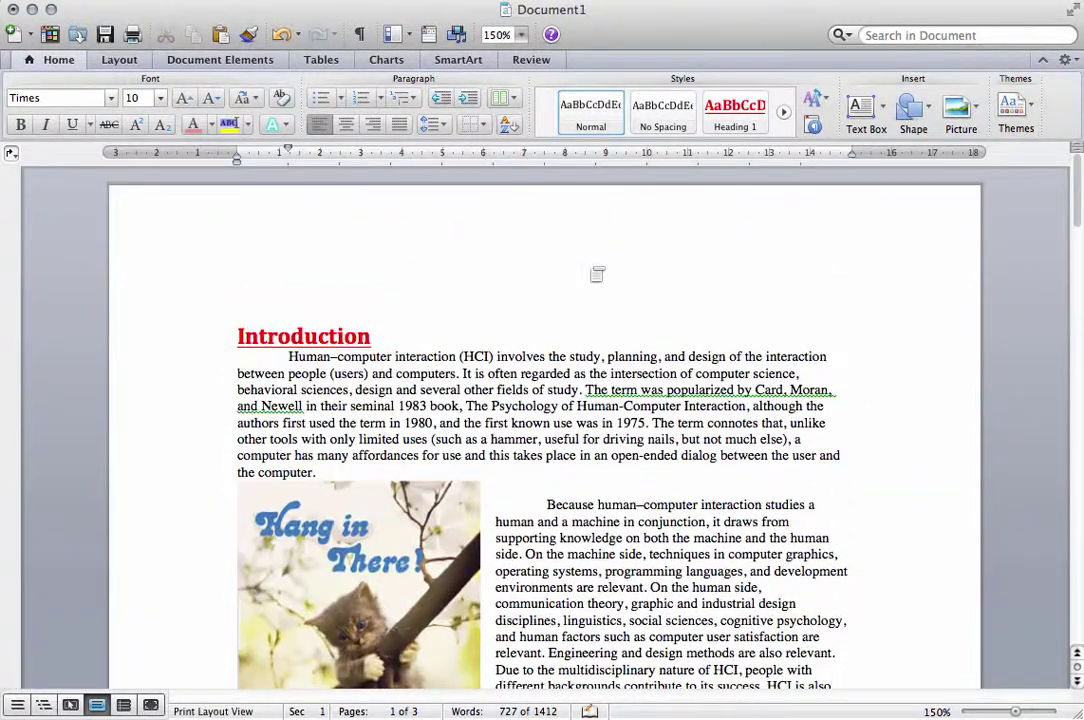